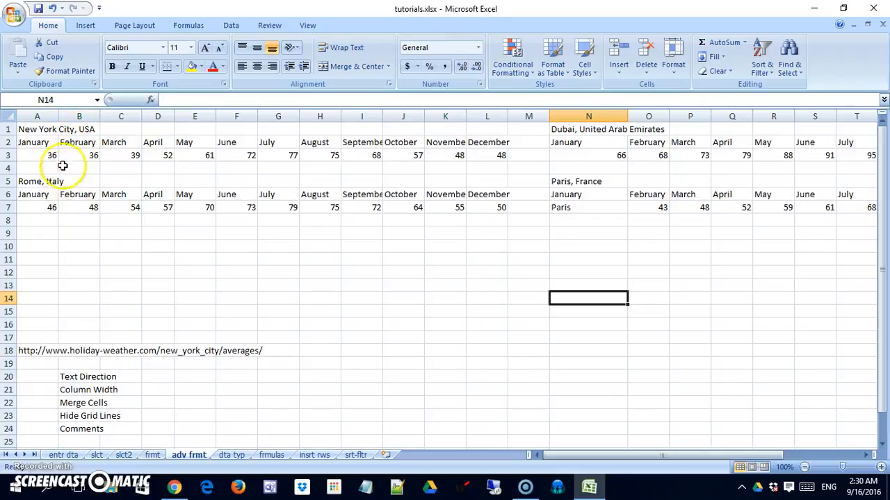
# Step: Rotate the New York month headings in A2:L2 to a 26-degree text orientation
pyautogui.moveTo(49, 142); pyautogui.dragTo(491, 142)
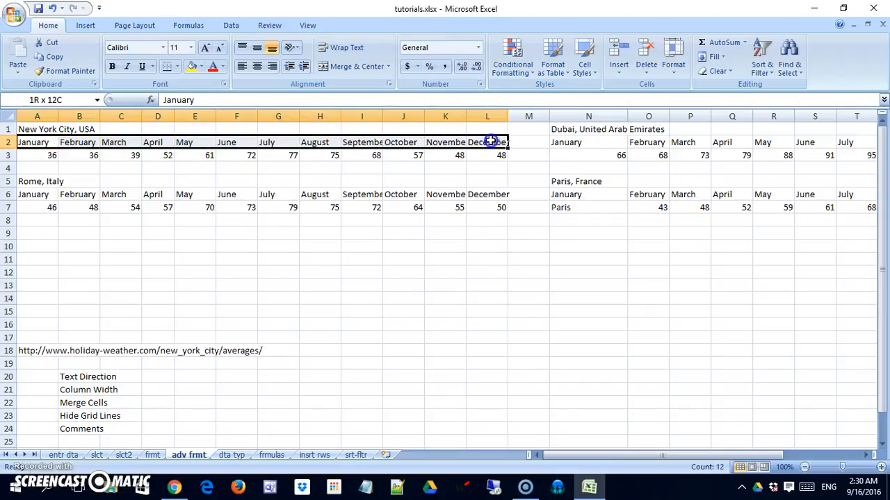
pyautogui.rightClick(239, 141)
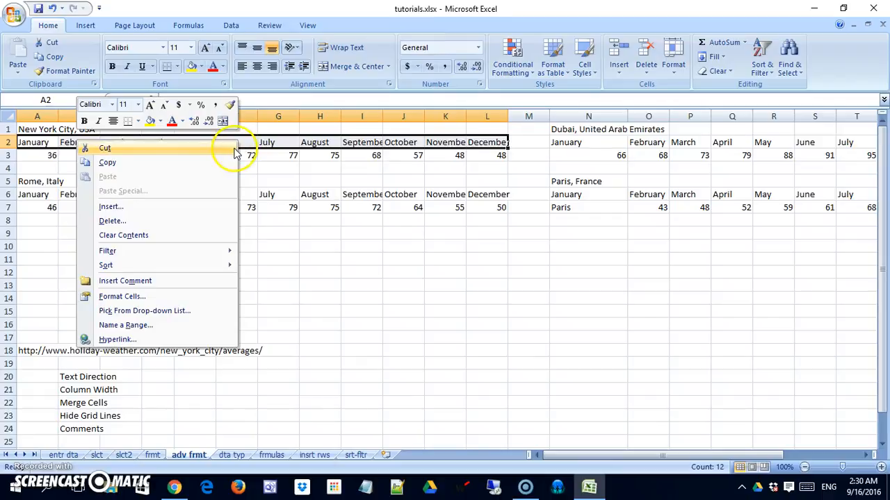
pyautogui.click(196, 298)
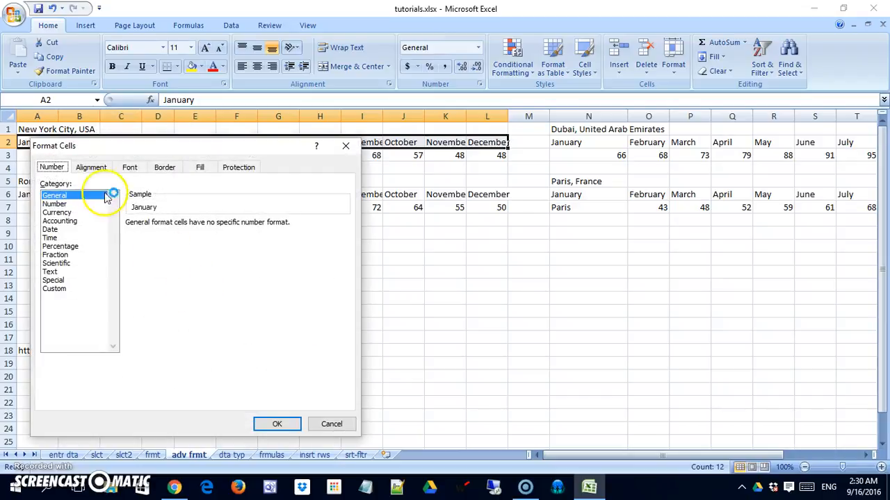
pyautogui.click(94, 169)
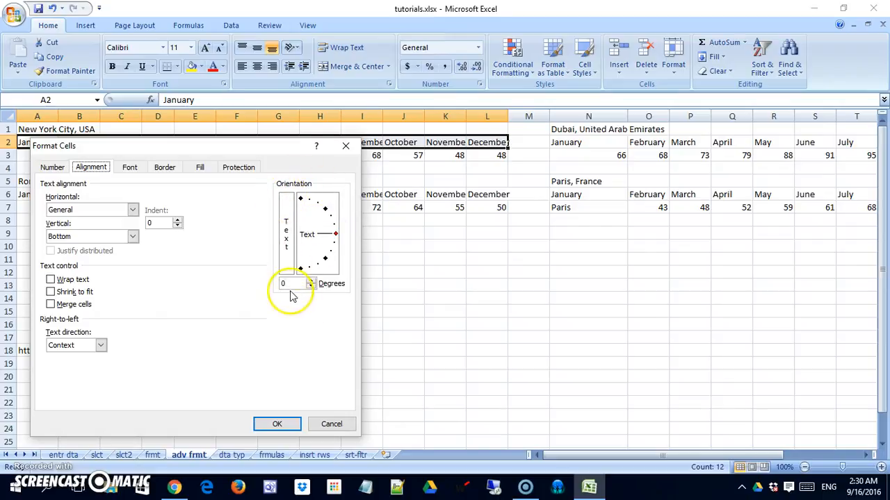
pyautogui.click(311, 281)
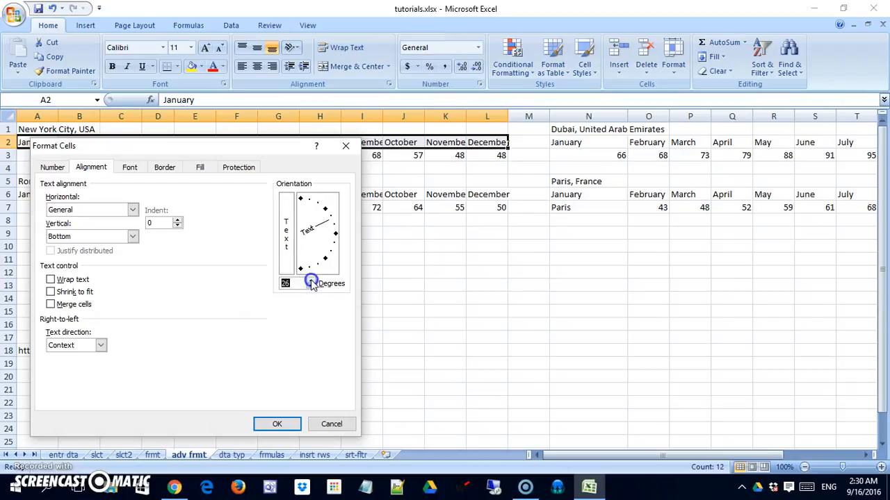
pyautogui.click(277, 424)
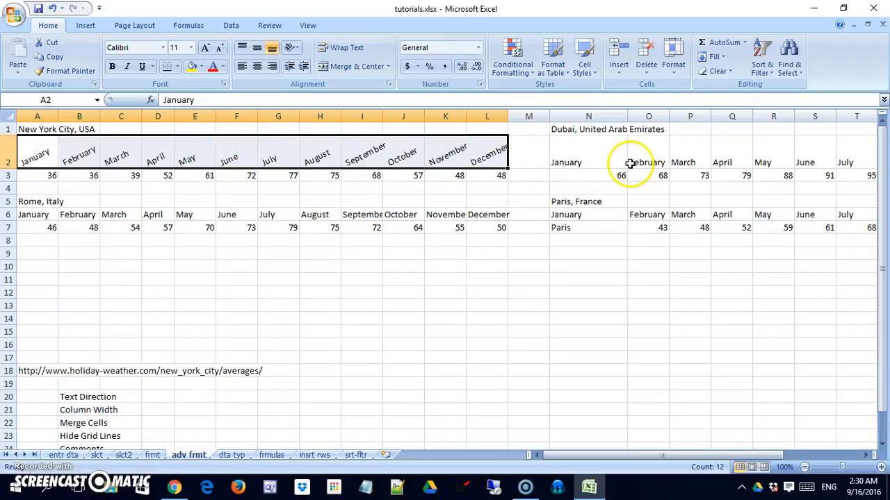
# Step: Change the text orientation of the New York month headings in A2:L2 to 90 degrees
pyautogui.rightClick(364, 152)
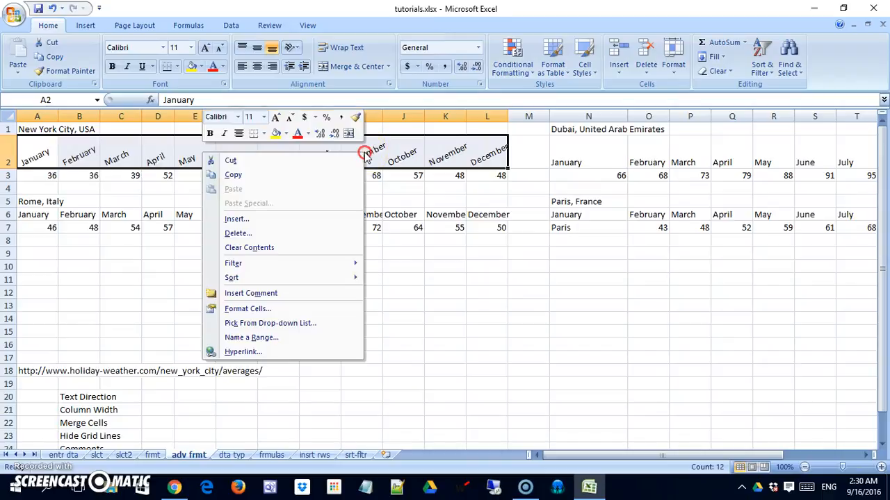
pyautogui.click(324, 308)
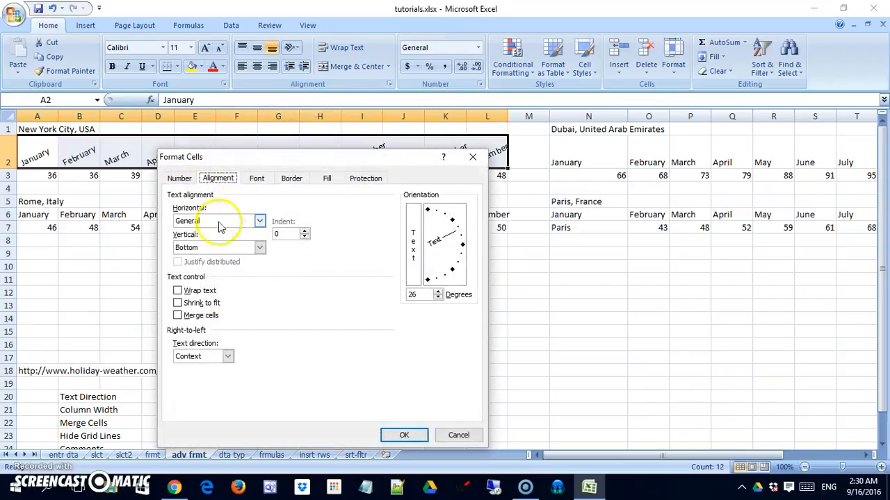
pyautogui.moveTo(456, 239); pyautogui.dragTo(453, 237)
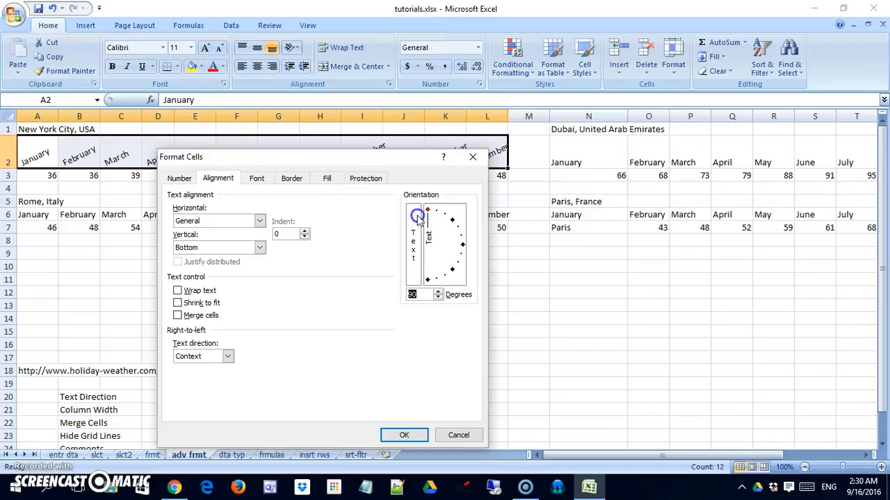
pyautogui.click(404, 434)
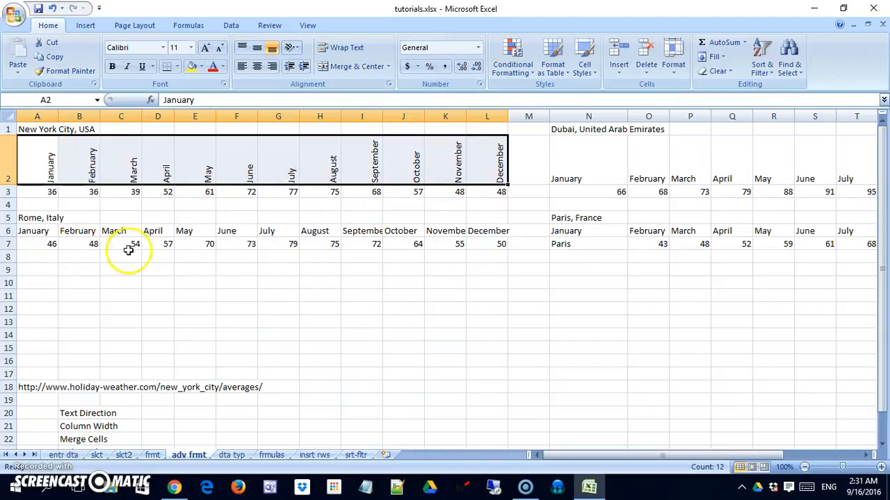
# Step: Undo both text orientation changes on the New York month headings
pyautogui.hotkey('ctrl', 'z')
pyautogui.click(348, 250)
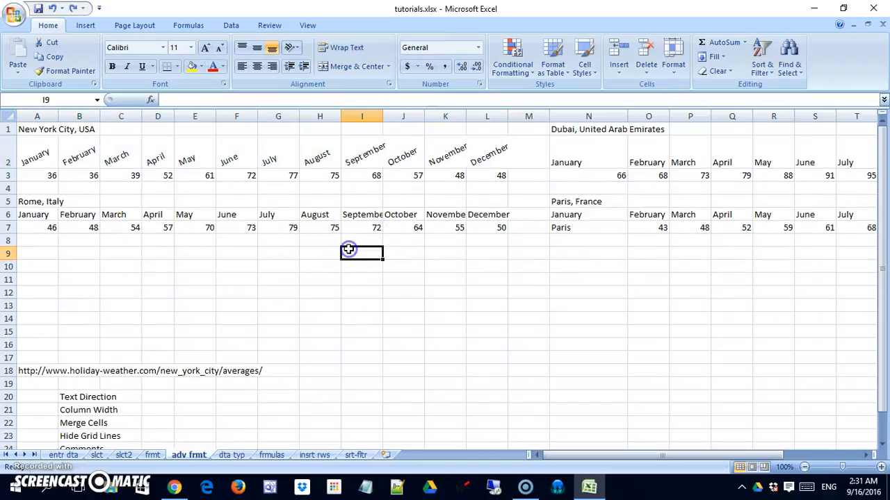
pyautogui.hotkey('ctrl', 'z')
pyautogui.click(93, 176)
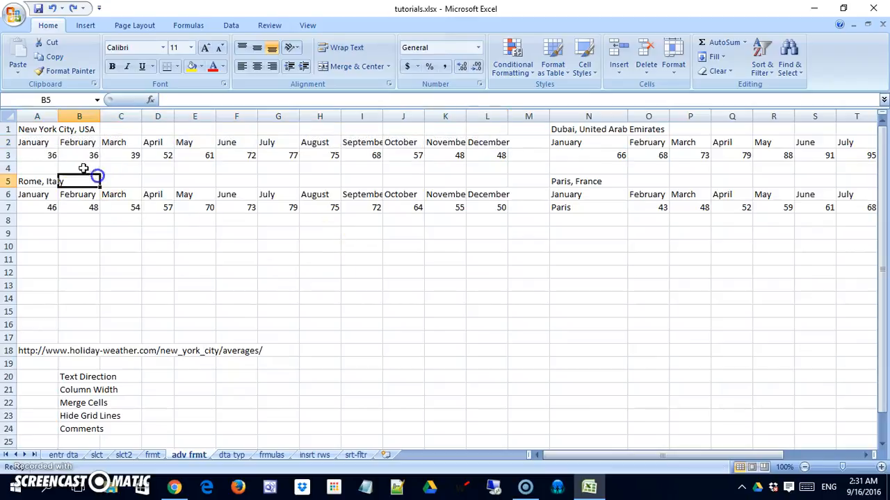
# Step: Rotate the New York and Rome month headings in A2:L2 and A6:L6 together to a 90-degree text orientation
pyautogui.moveTo(34, 143); pyautogui.dragTo(468, 146)
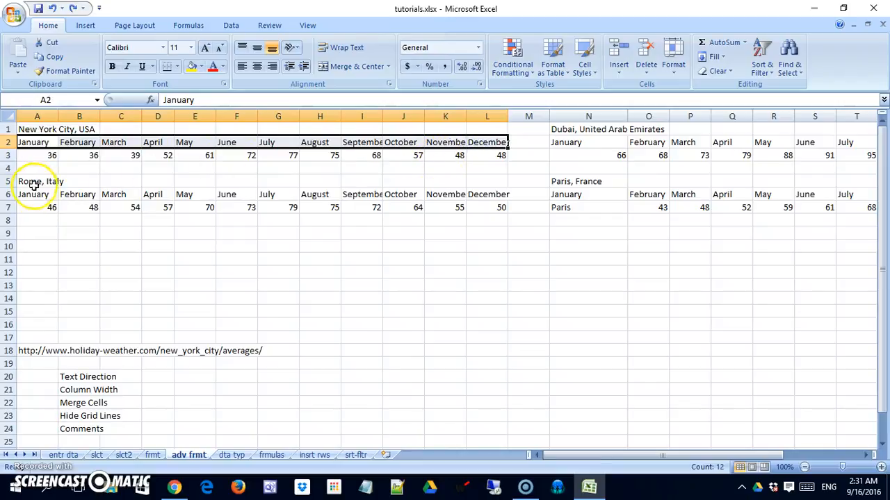
pyautogui.moveTo(33, 195); pyautogui.dragTo(432, 192)
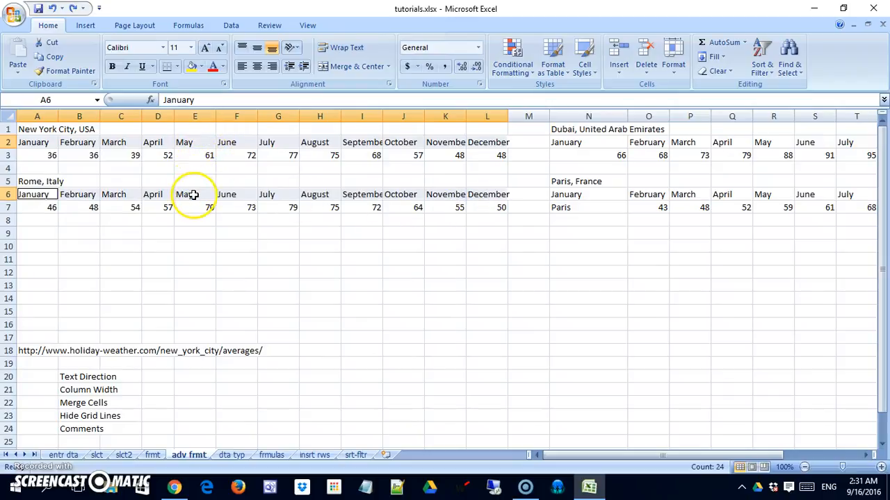
pyautogui.hotkey('shift', 'F10')
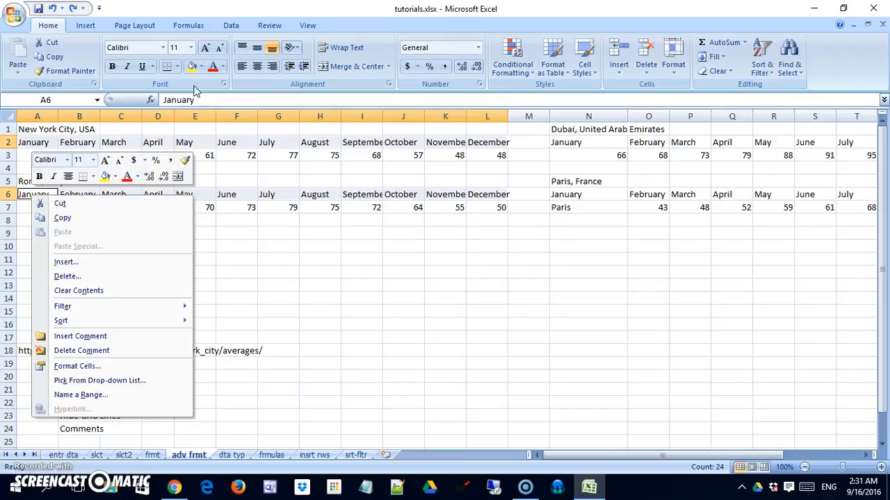
pyautogui.click(152, 367)
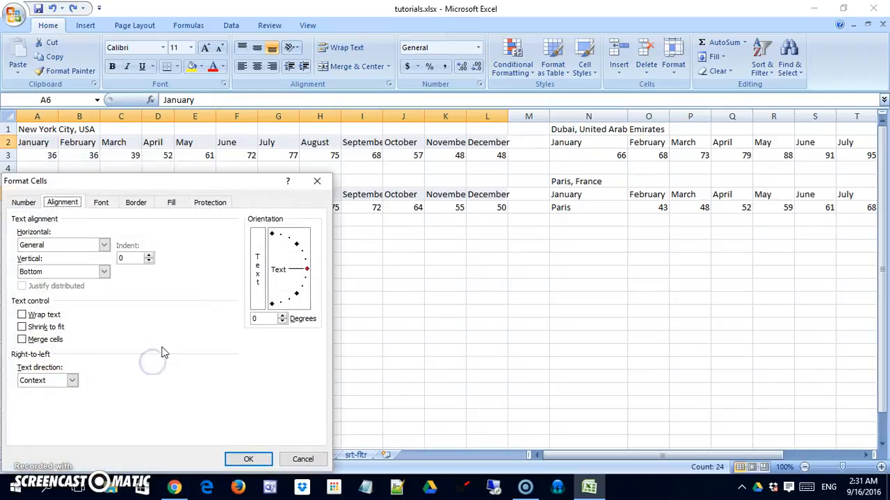
pyautogui.moveTo(273, 268); pyautogui.dragTo(272, 237)
pyautogui.click(253, 460)
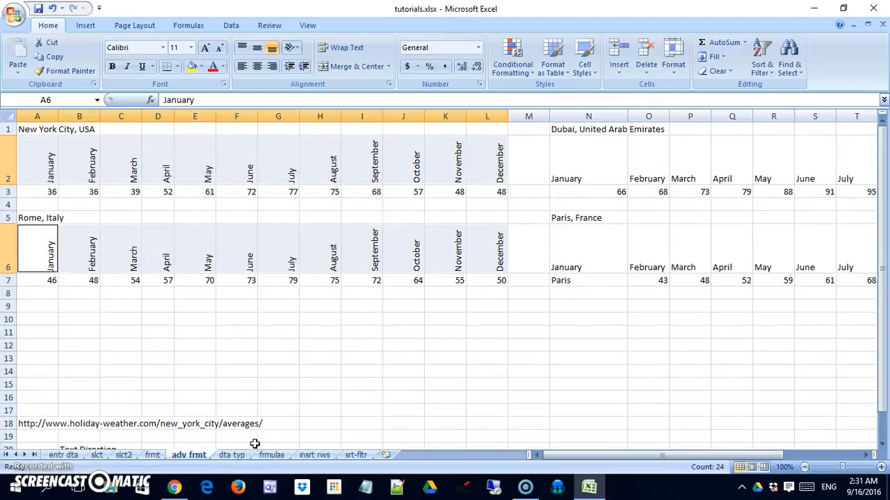
pyautogui.click(264, 382)
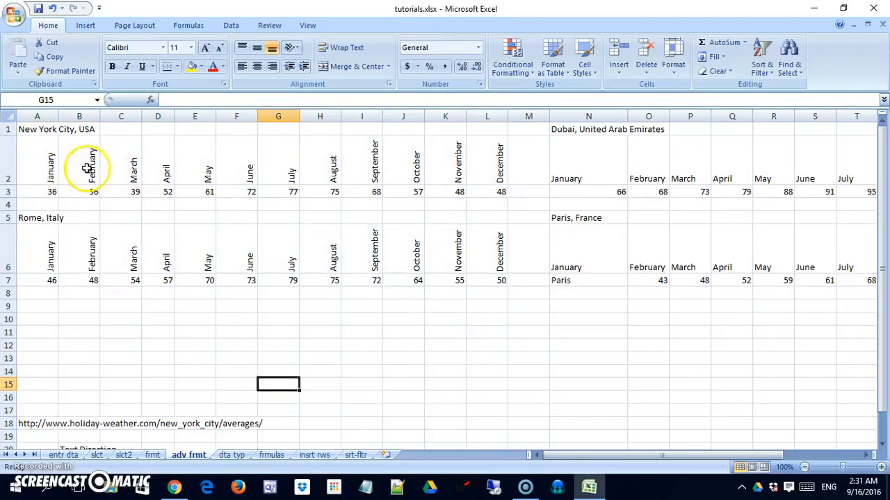
# Step: Copy the vertical formatting of New York's January heading to the Dubai month headings, N2 and then February through December, with Format Painter
pyautogui.click(42, 164)
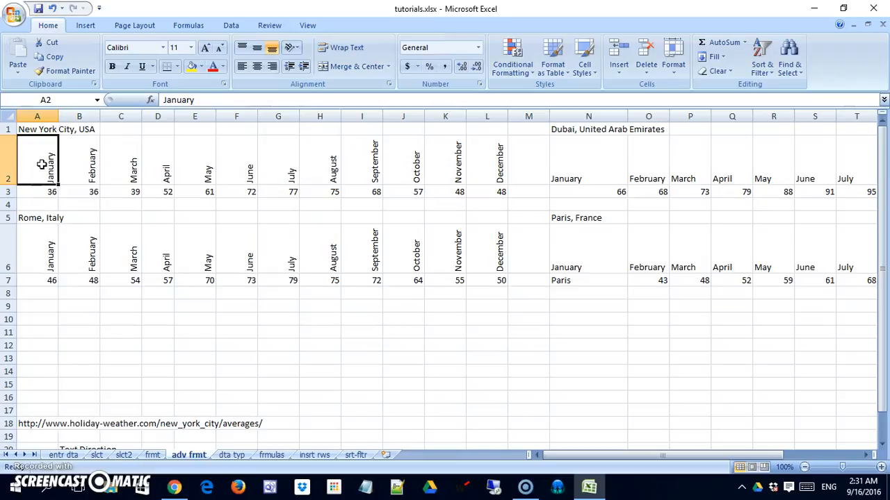
pyautogui.click(66, 71)
pyautogui.click(583, 163)
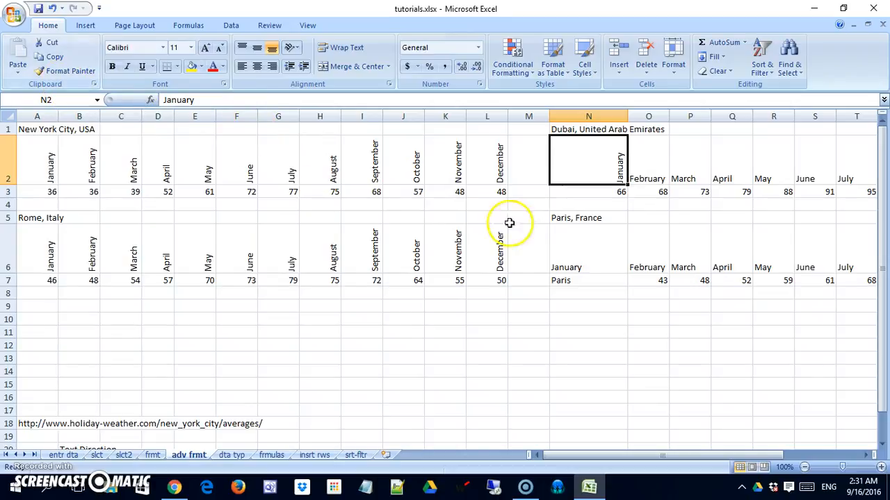
pyautogui.click(66, 71)
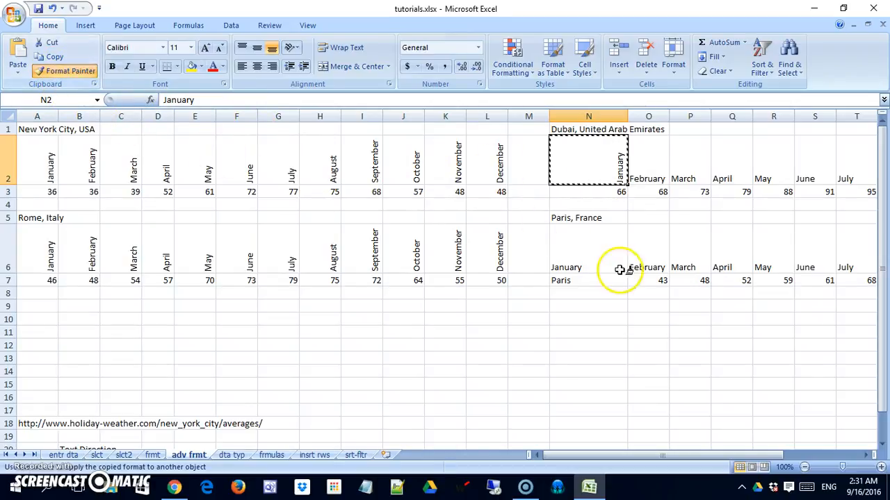
pyautogui.moveTo(659, 175)
pyautogui.mouseDown()
pyautogui.moveTo(854, 200)
pyautogui.moveTo(806, 132)
pyautogui.moveTo(866, 154)
pyautogui.mouseUp()
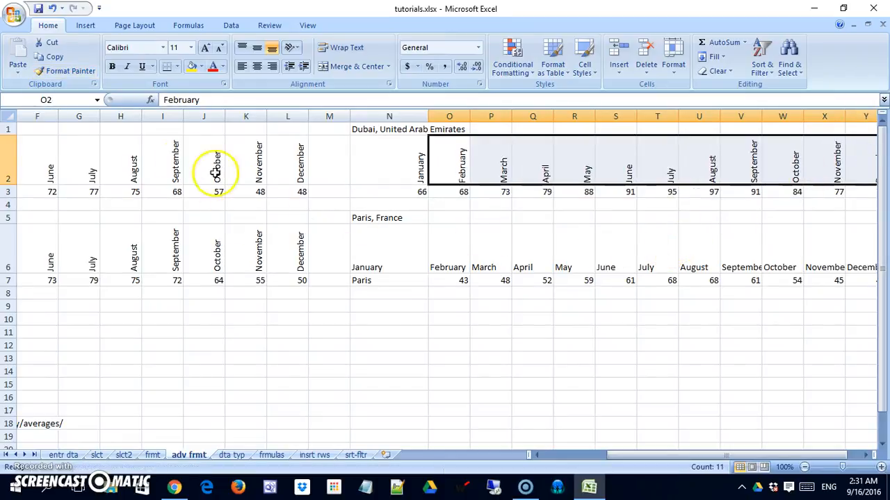
# Step: Copy the Dubai headings' vertical formatting to the Paris headings from February through December in row 6 with Format Painter
pyautogui.click(75, 73)
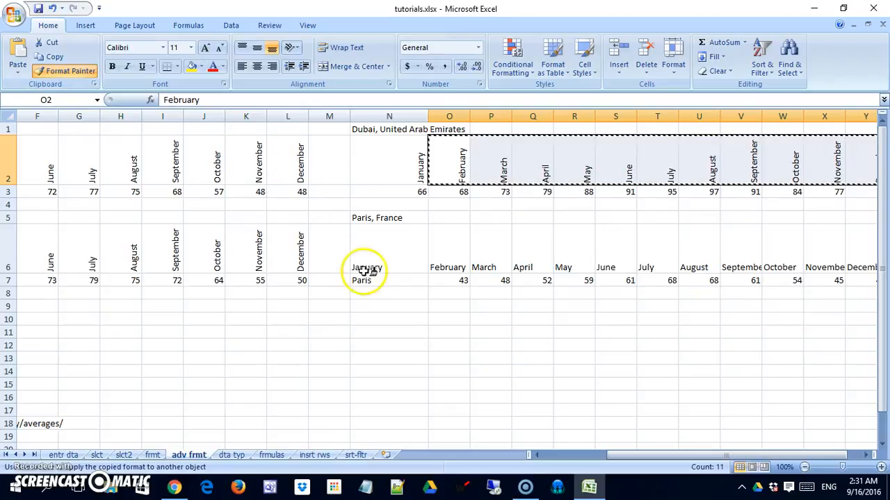
pyautogui.moveTo(457, 254); pyautogui.dragTo(597, 257)
pyautogui.moveTo(663, 256)
pyautogui.mouseDown()
pyautogui.moveTo(800, 259)
pyautogui.moveTo(582, 253)
pyautogui.mouseUp()
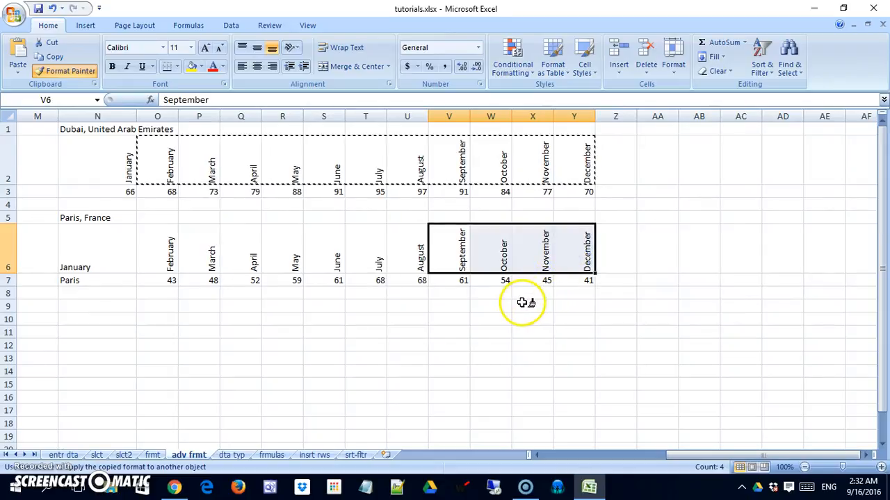
pyautogui.press('Escape')
# Step: AutoFit the widths of columns A through L to their contents
pyautogui.moveTo(652, 460); pyautogui.dragTo(494, 446)
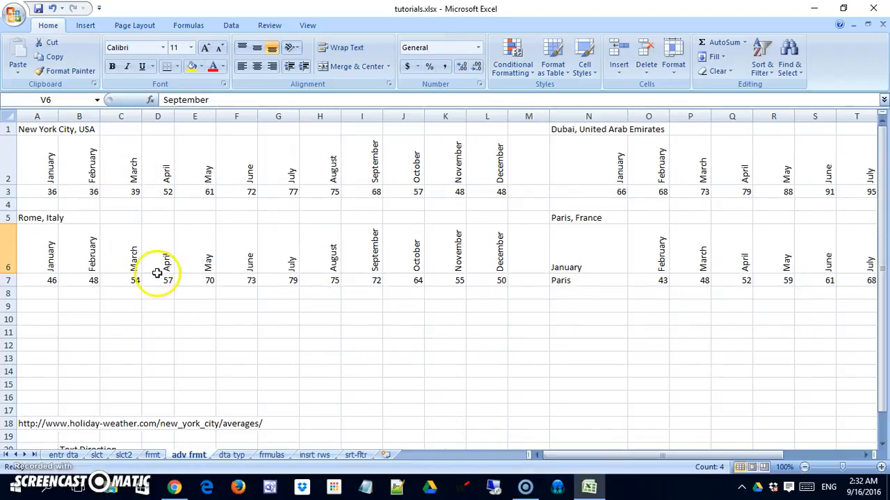
pyautogui.moveTo(56, 116); pyautogui.dragTo(499, 135)
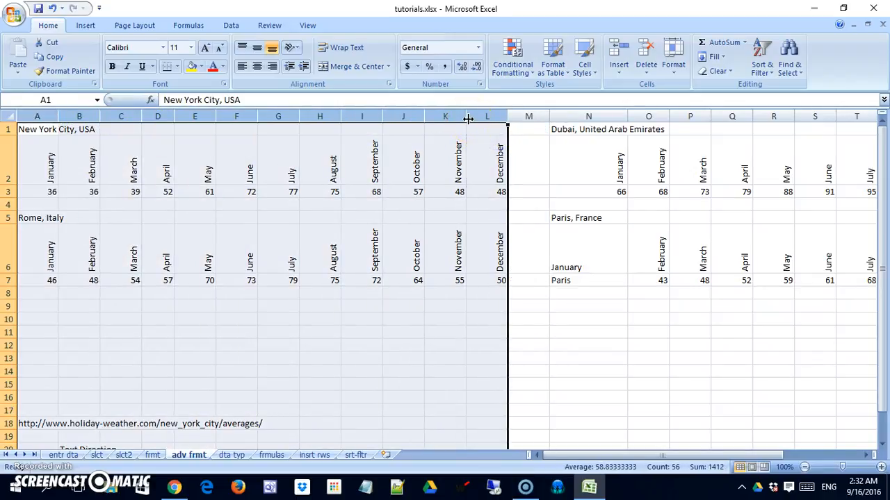
pyautogui.doubleClick(468, 118)
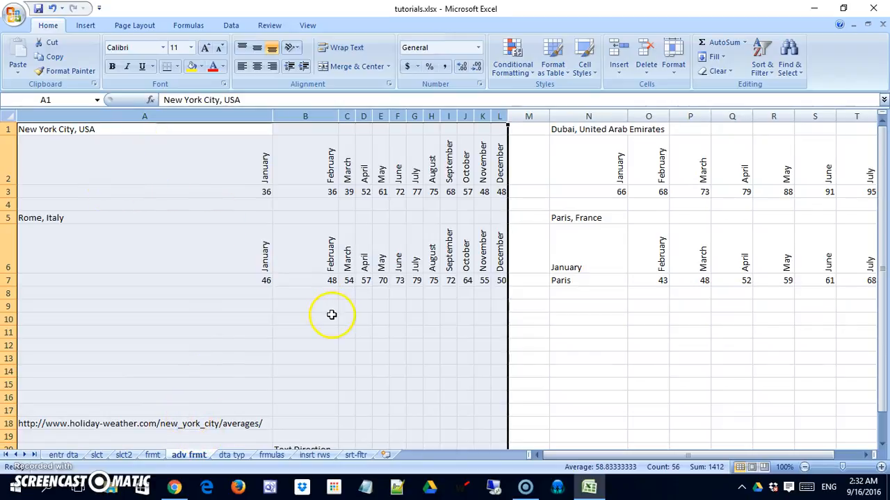
# Step: Widen columns C through L uniformly to about one and a half times their width
pyautogui.click(362, 174)
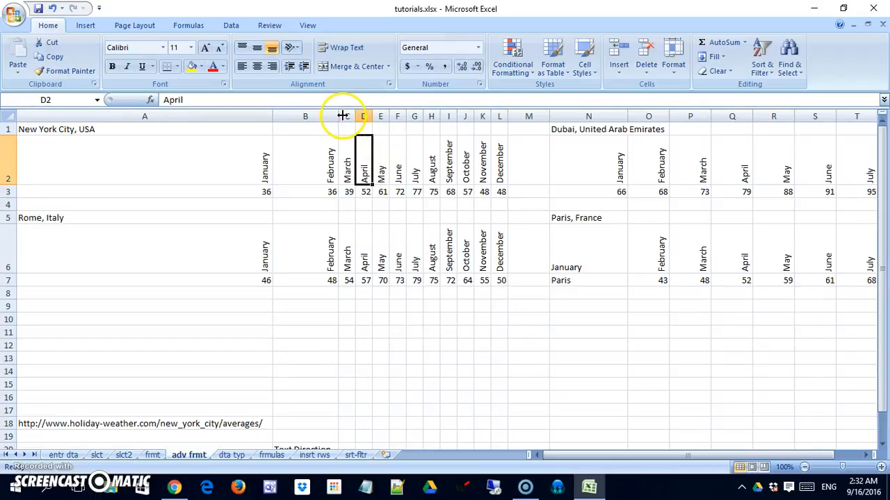
pyautogui.moveTo(347, 116); pyautogui.dragTo(492, 127)
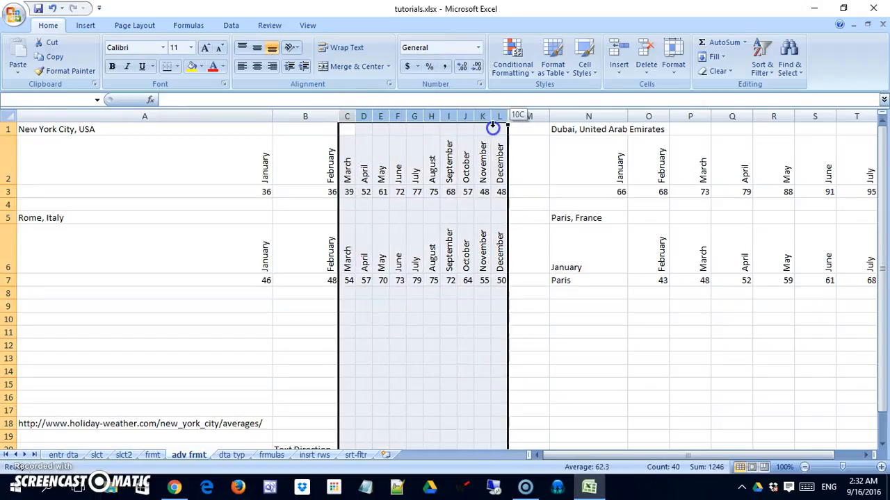
pyautogui.moveTo(441, 117); pyautogui.dragTo(459, 116)
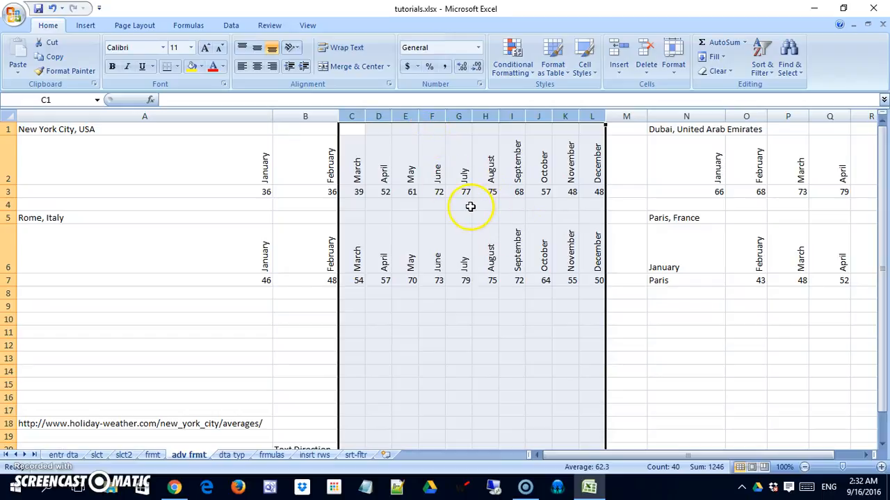
pyautogui.click(437, 178)
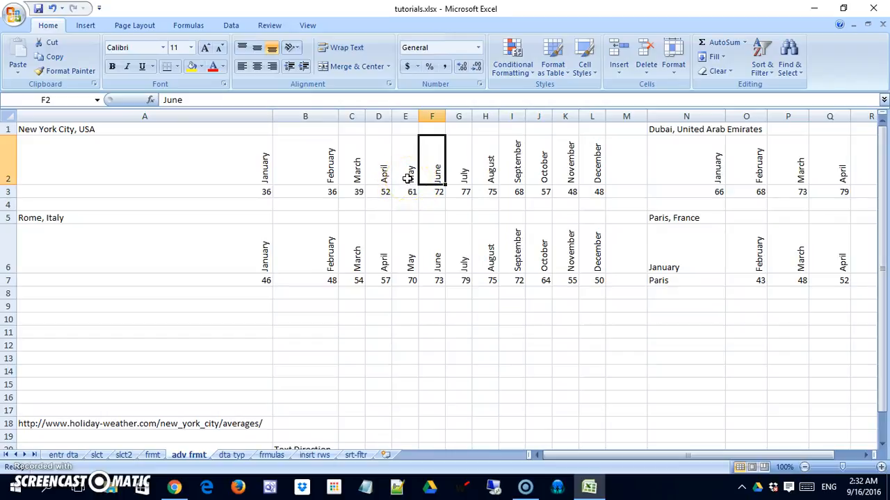
# Step: Center the headings in B2:L2 both horizontally and vertically, with row 2 made about twice as tall
pyautogui.moveTo(332, 169); pyautogui.dragTo(586, 169)
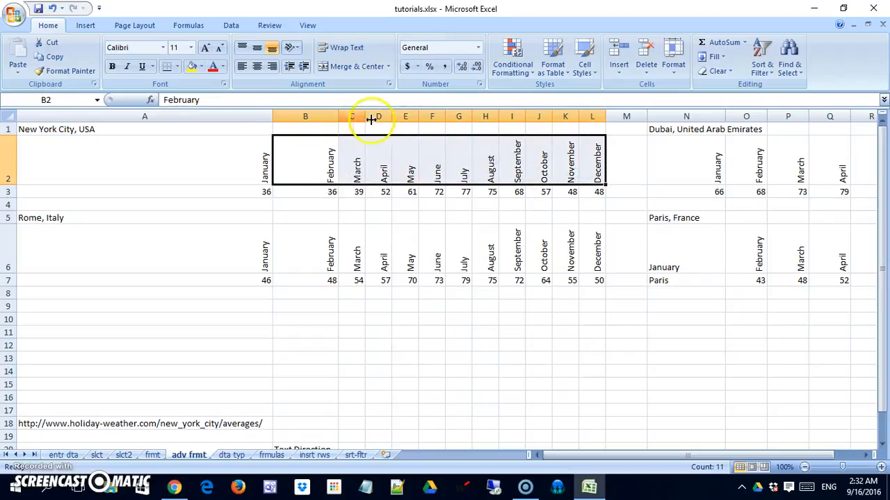
pyautogui.click(255, 68)
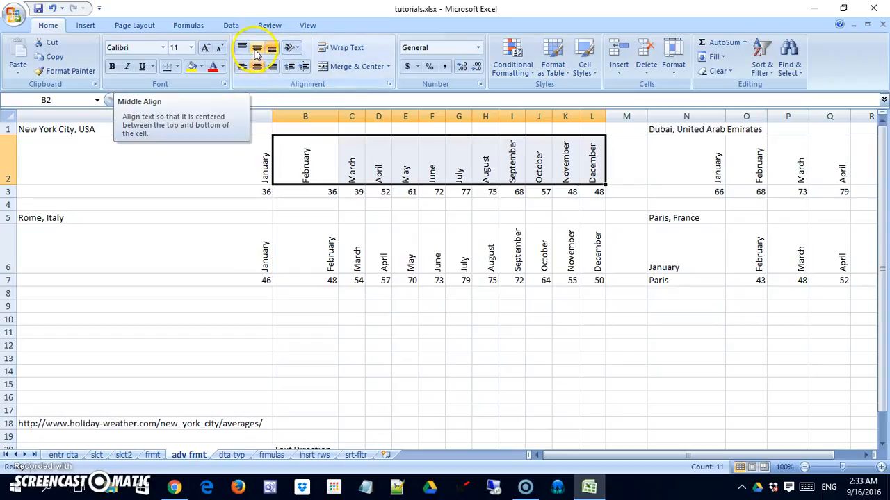
pyautogui.moveTo(9, 188); pyautogui.dragTo(10, 234)
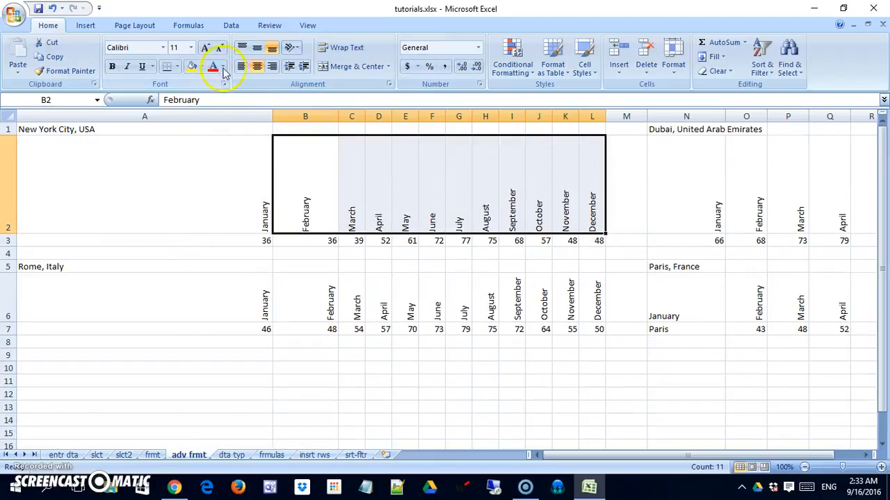
pyautogui.click(258, 48)
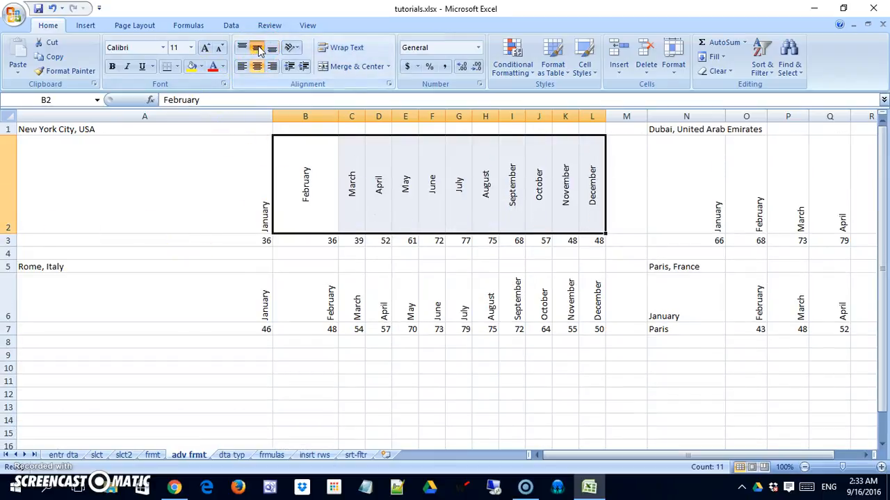
# Step: Try top and middle vertical alignment on the headings in B2:L2, finishing with bottom alignment and horizontal centering
pyautogui.click(240, 47)
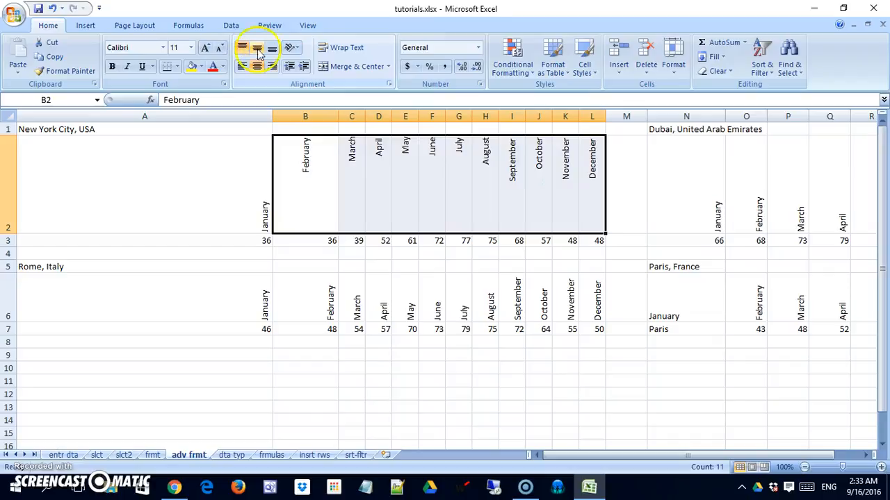
pyautogui.click(259, 50)
pyautogui.click(270, 50)
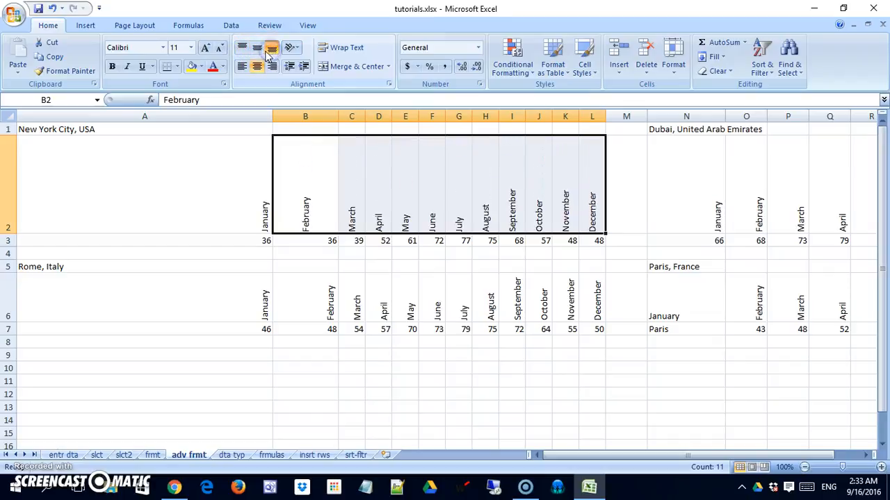
pyautogui.click(256, 65)
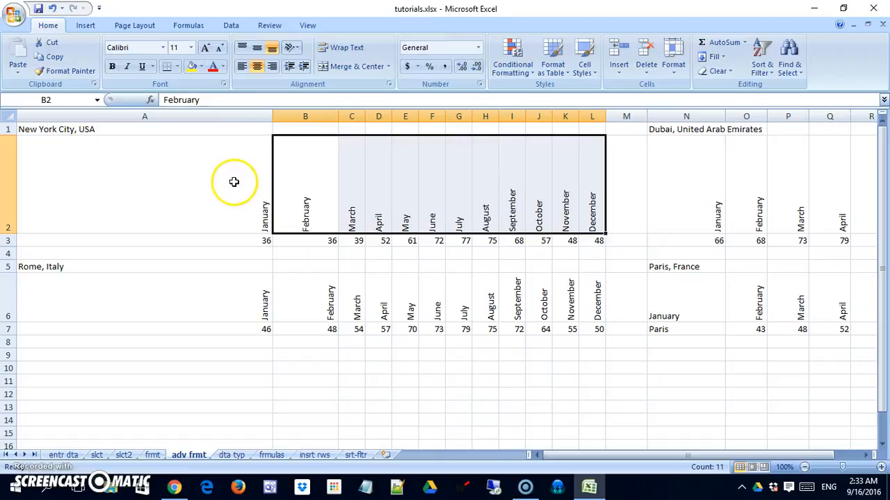
pyautogui.click(427, 294)
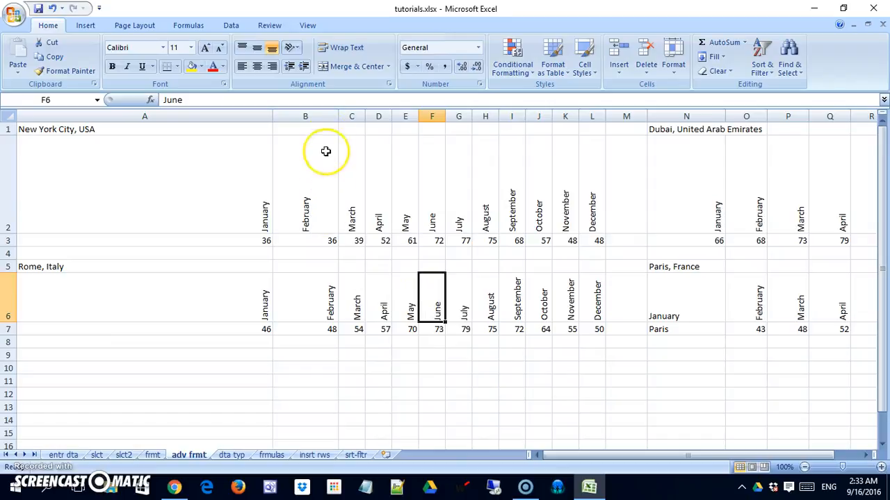
# Step: Widen column A slightly by moving its border with column B
pyautogui.click(338, 117)
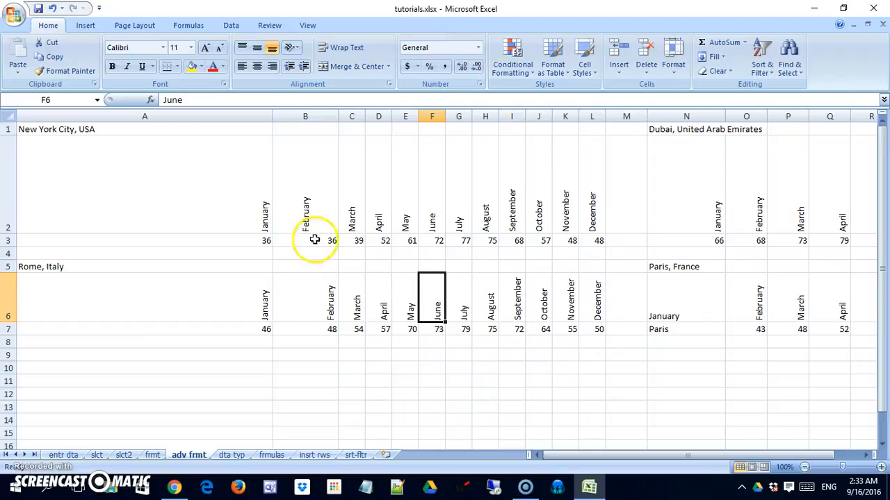
pyautogui.click(349, 201)
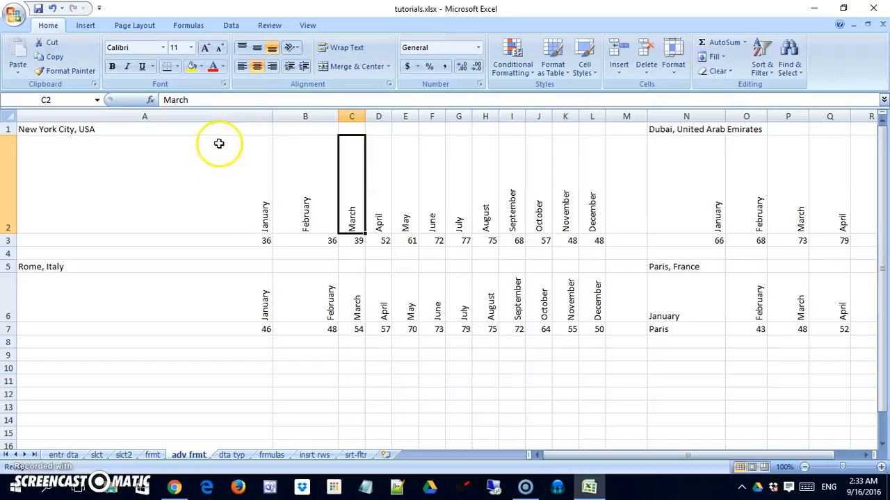
pyautogui.moveTo(273, 115); pyautogui.dragTo(284, 141)
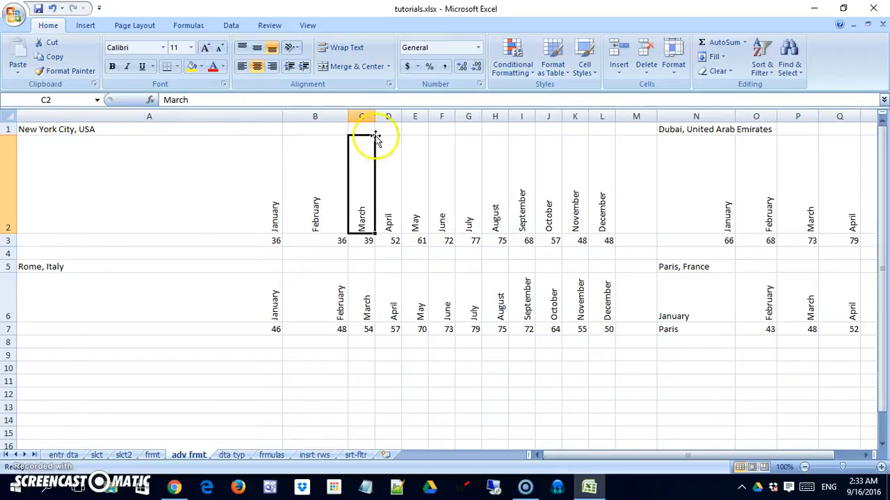
# Step: Set the width of column D to exactly 2
pyautogui.click(392, 117)
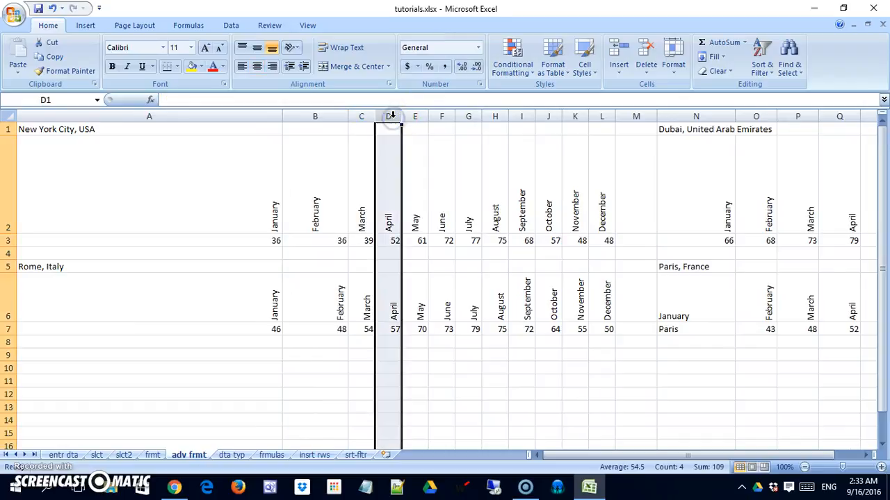
pyautogui.rightClick(392, 117)
pyautogui.click(393, 115)
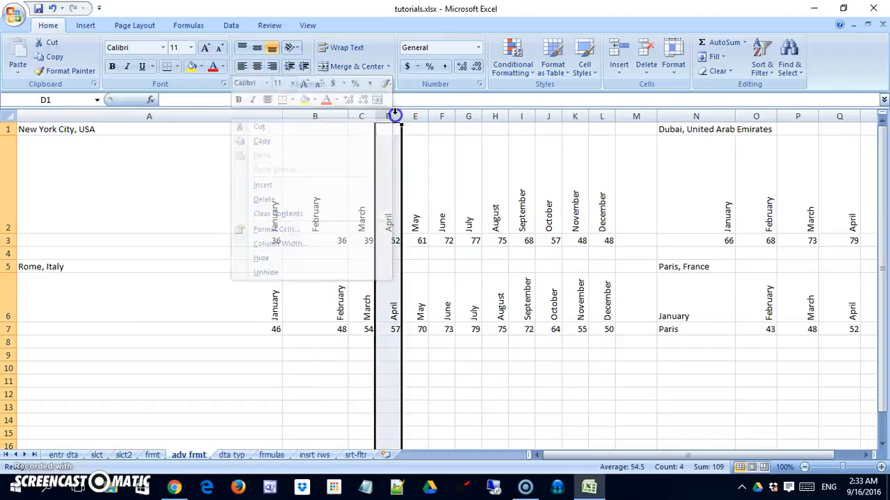
pyautogui.rightClick(395, 115)
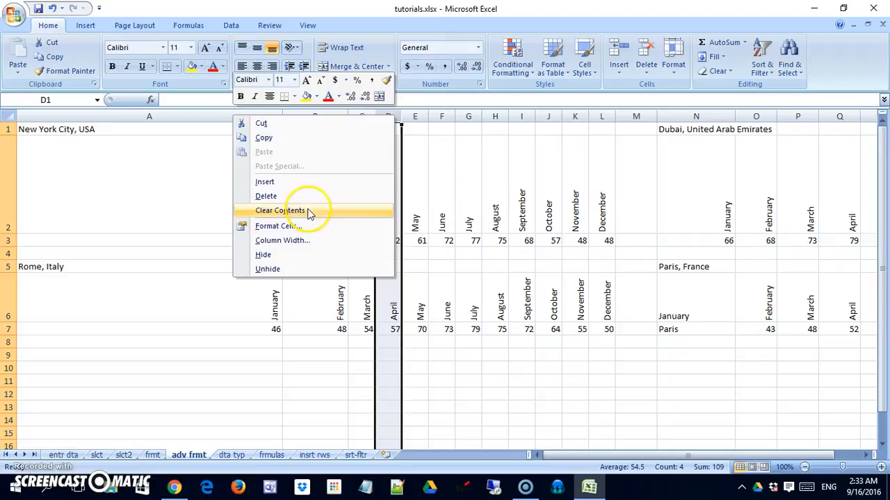
pyautogui.click(308, 241)
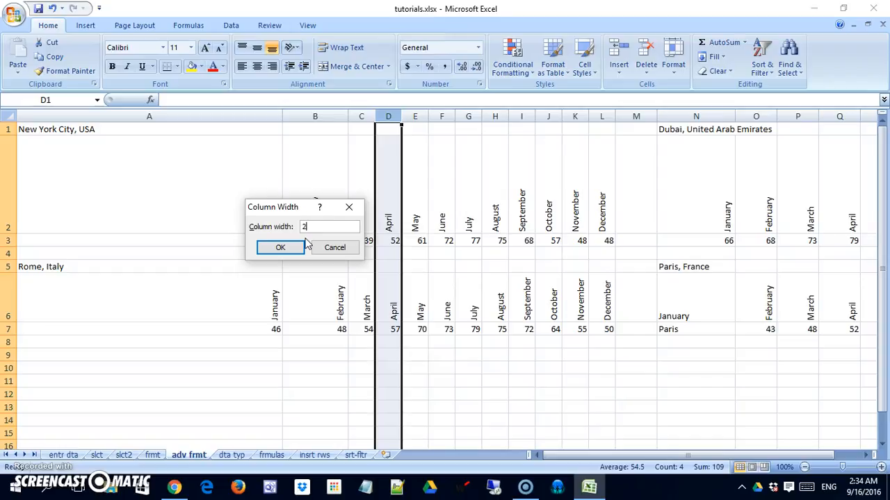
pyautogui.click(298, 248)
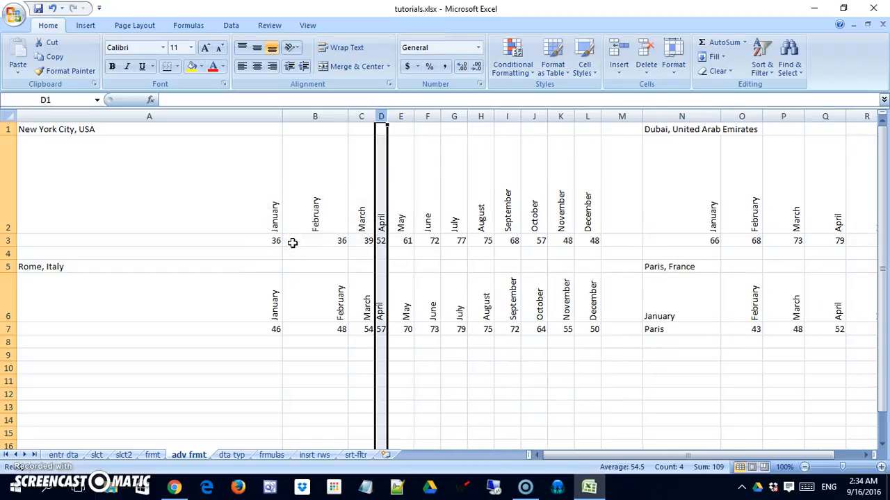
# Step: Widen column D to match its neighbouring columns and center the New York April temperature in D3
pyautogui.rightClick(381, 116)
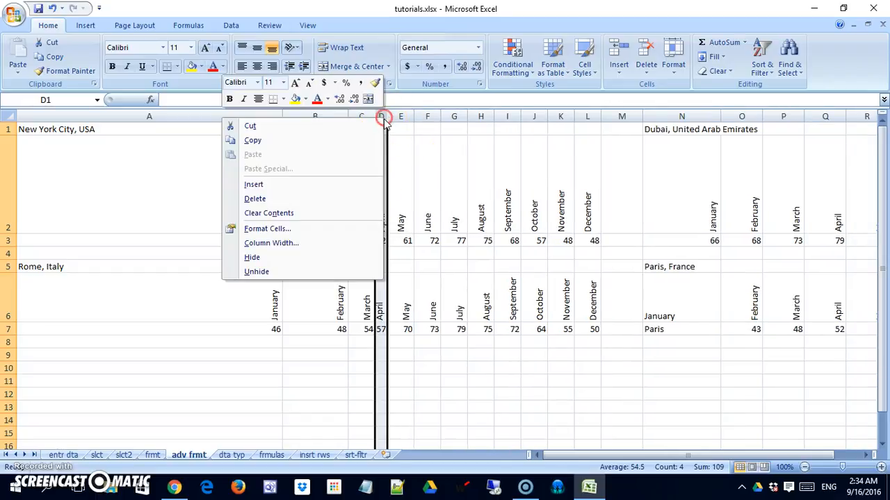
pyautogui.click(314, 243)
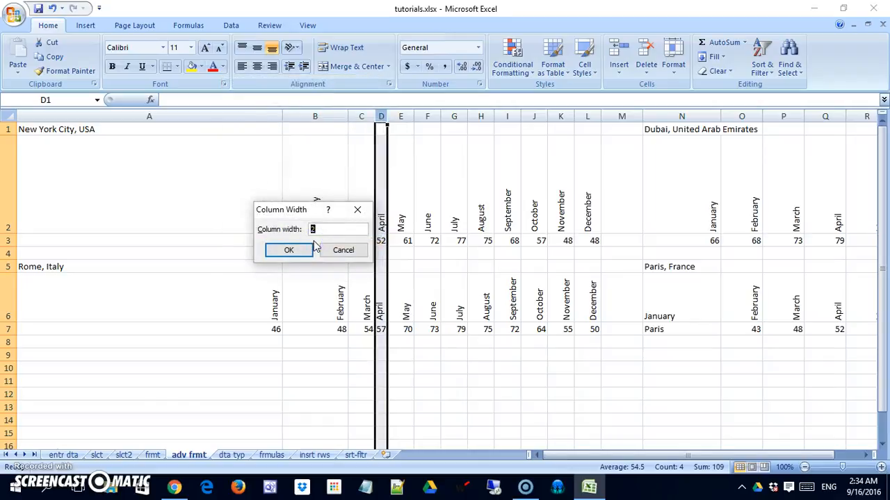
pyautogui.press('Return')
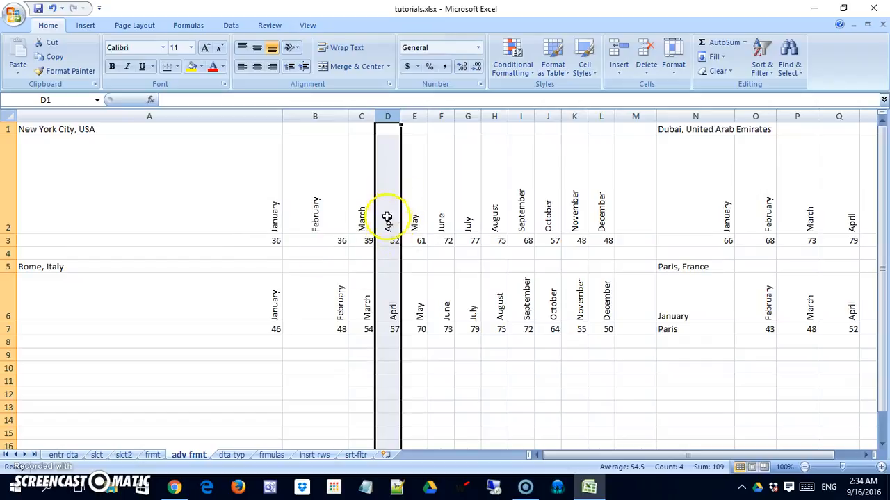
pyautogui.click(392, 240)
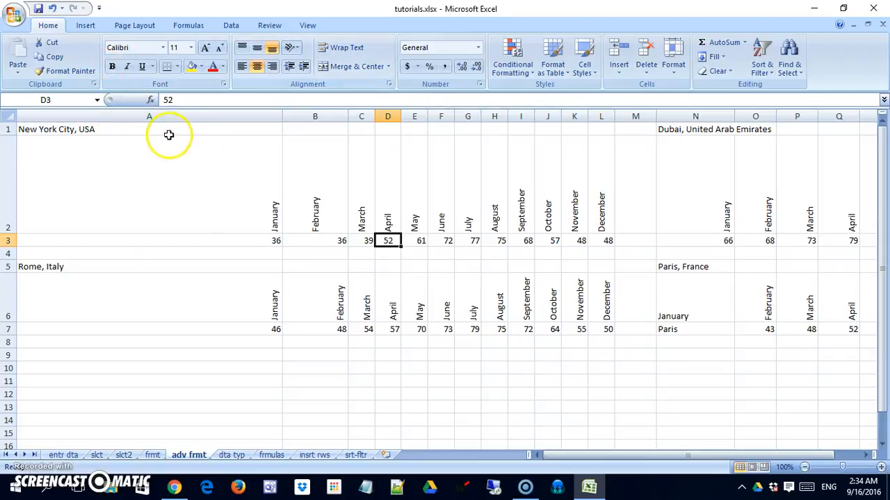
# Step: Set the width of columns A through L to 5
pyautogui.moveTo(159, 116); pyautogui.dragTo(600, 135)
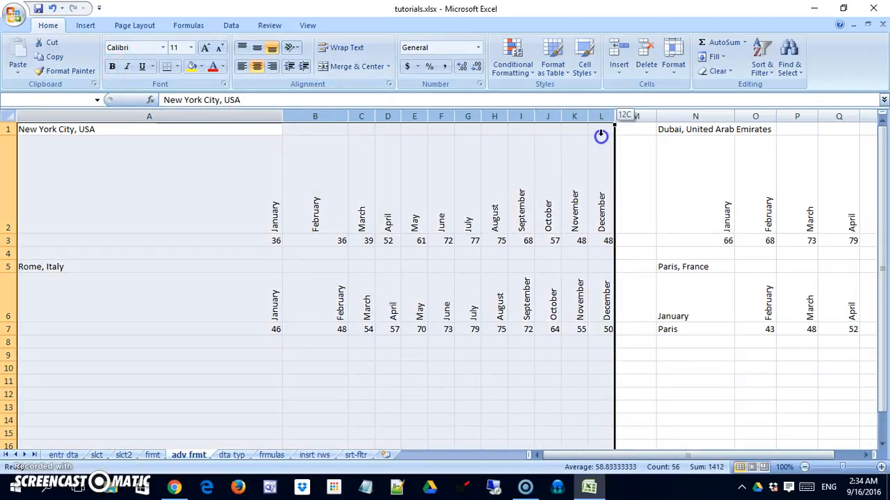
pyautogui.rightClick(596, 120)
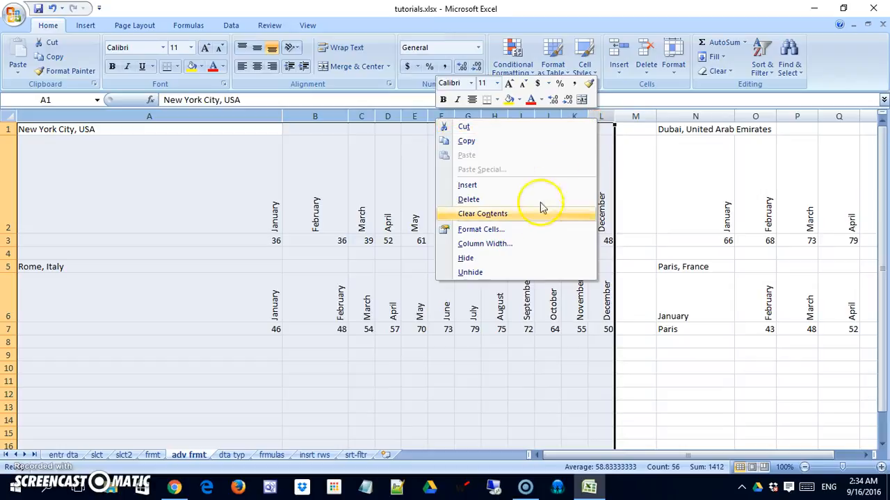
pyautogui.click(534, 245)
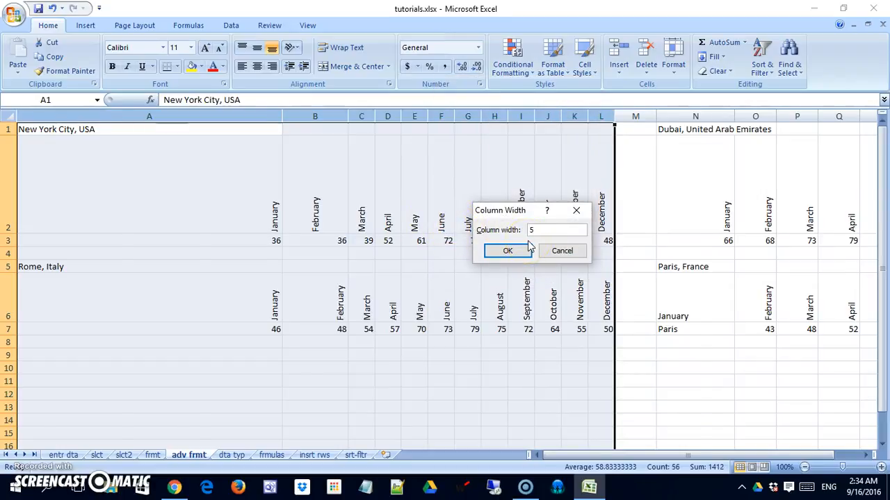
pyautogui.click(526, 249)
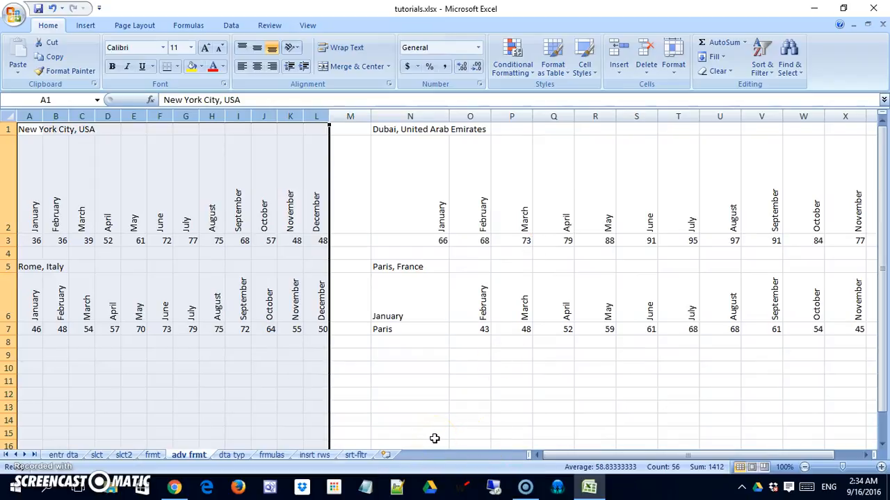
# Step: Set the width of columns N through Y to match that of columns A through L
pyautogui.moveTo(410, 111); pyautogui.dragTo(866, 150)
pyautogui.rightClick(773, 119)
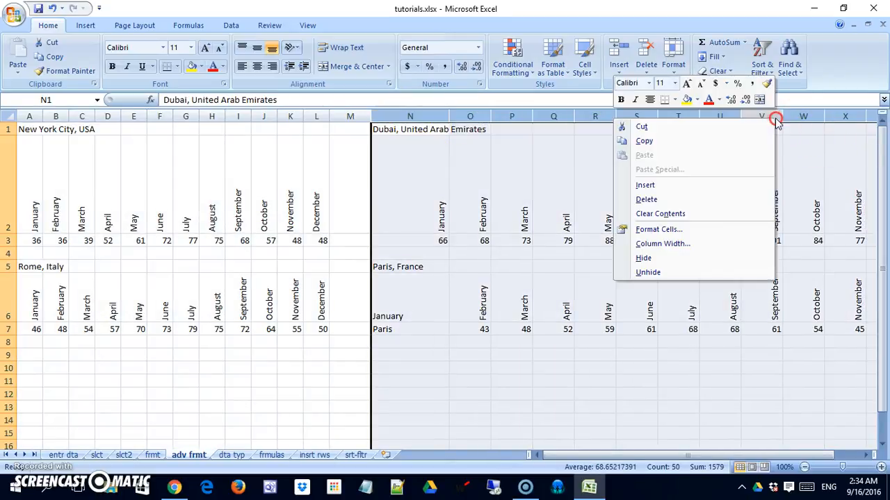
pyautogui.click(743, 243)
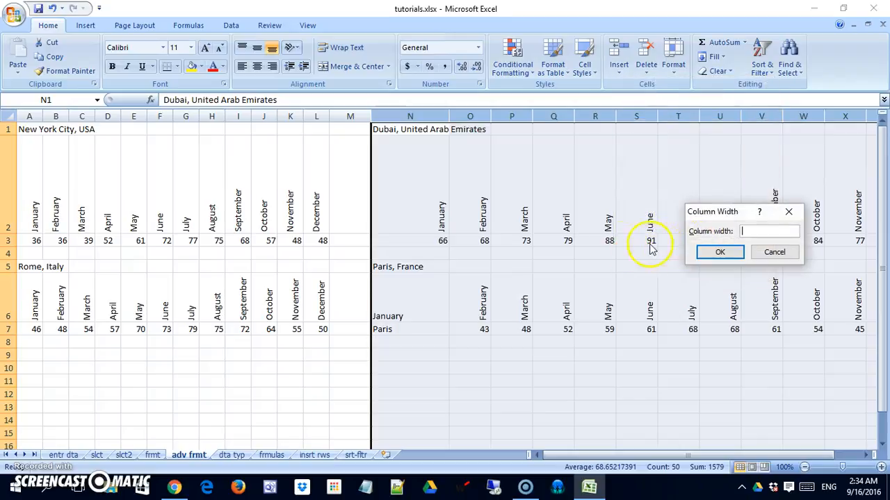
pyautogui.click(721, 255)
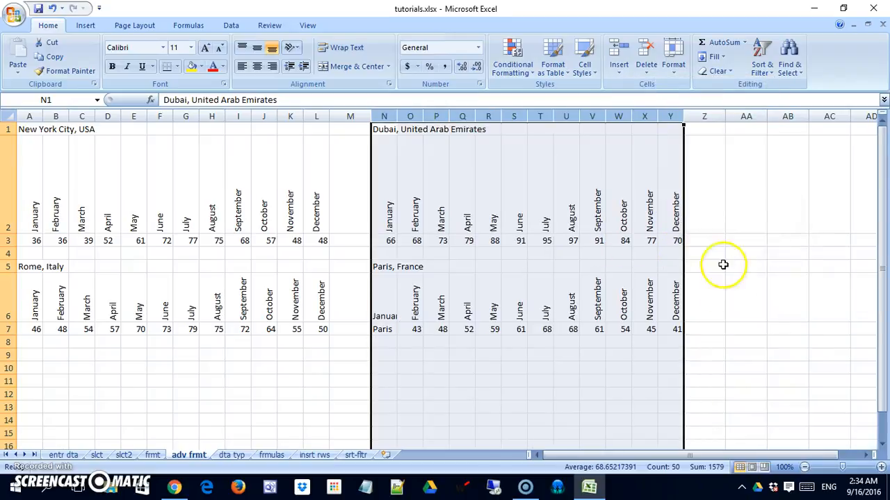
pyautogui.click(727, 339)
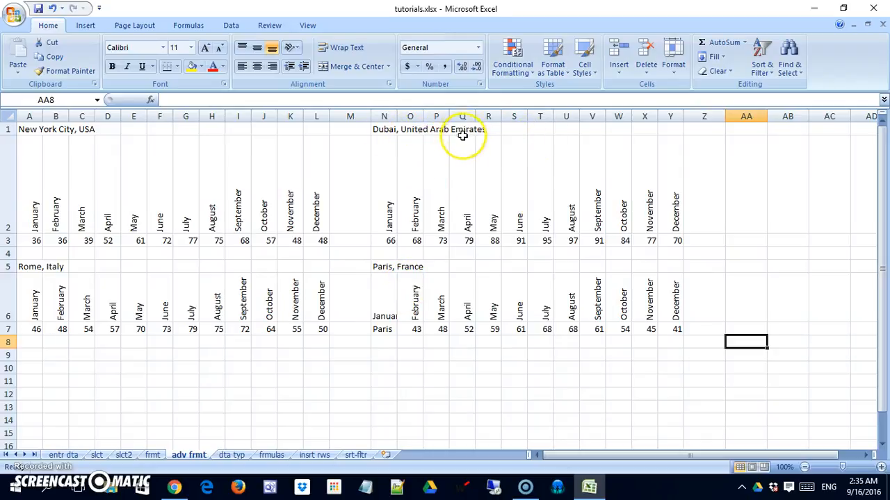
# Step: Reduce row 2 to just over half its height so it fits the month headings closely
pyautogui.click(385, 129)
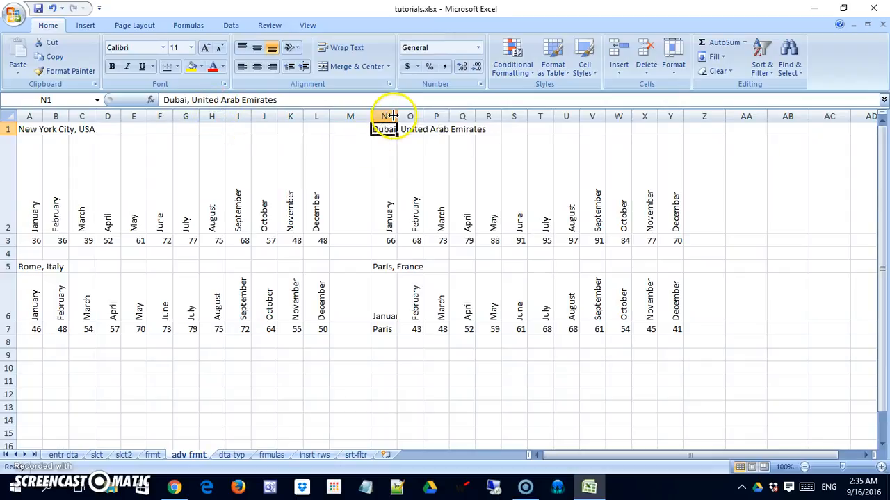
pyautogui.click(413, 128)
pyautogui.click(439, 129)
pyautogui.click(390, 129)
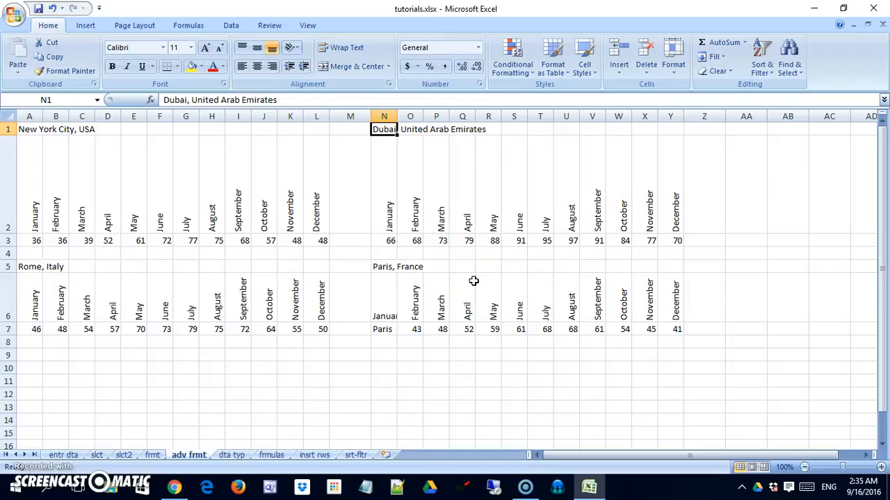
pyautogui.moveTo(12, 234); pyautogui.dragTo(6, 190)
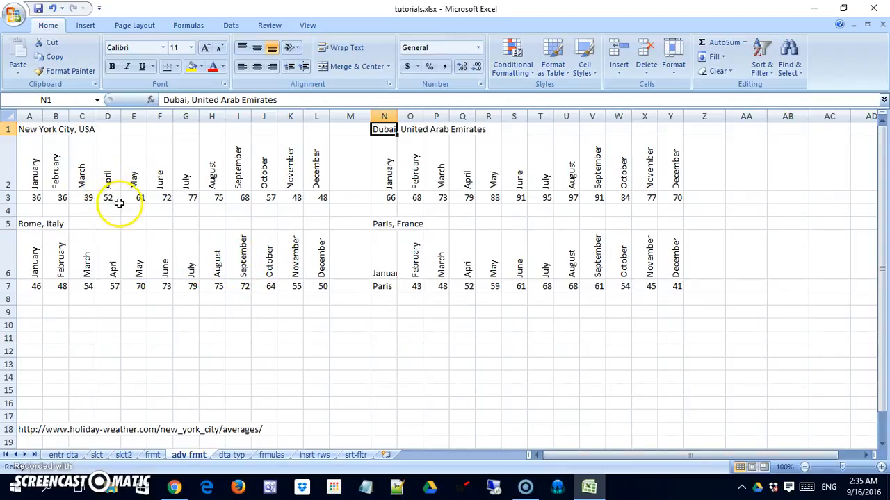
pyautogui.click(563, 222)
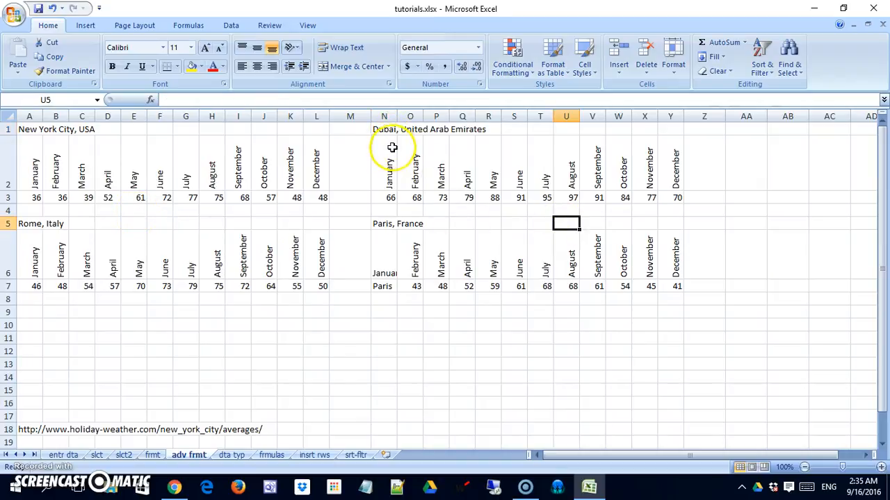
# Step: Merge and center the Dubai title across N1:R1 and fill the merged cell with yellow
pyautogui.moveTo(389, 133); pyautogui.dragTo(486, 134)
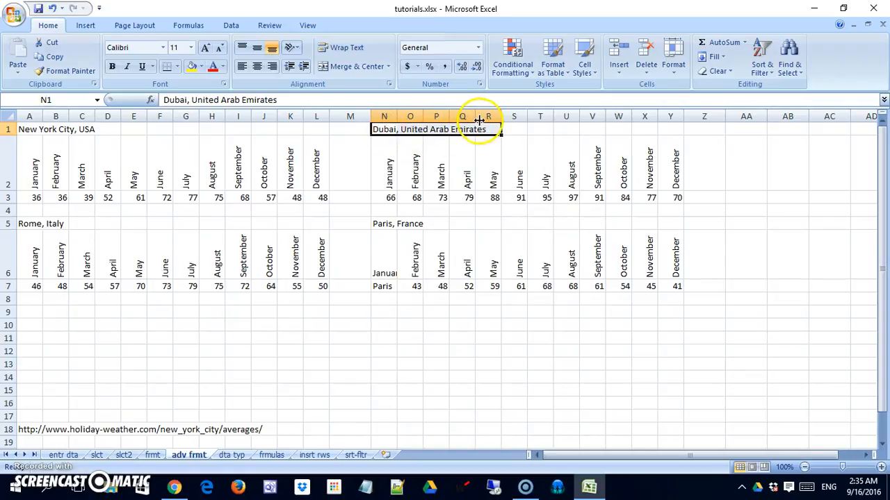
pyautogui.click(370, 69)
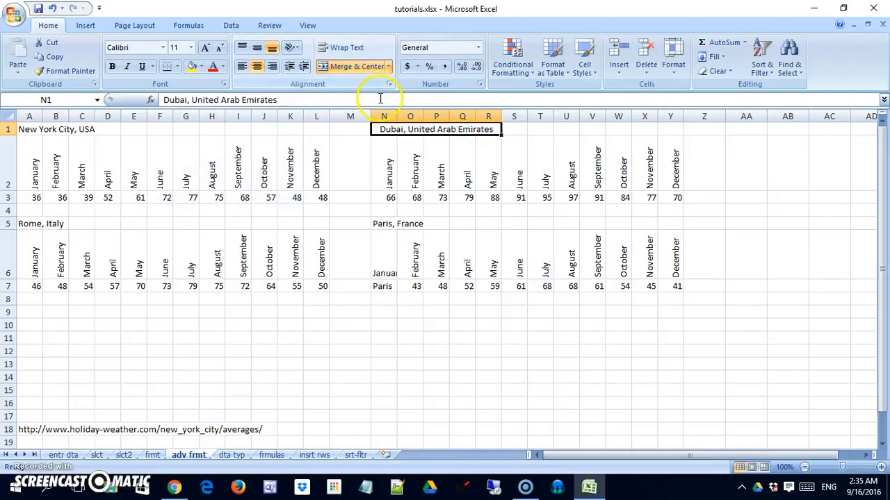
pyautogui.click(408, 177)
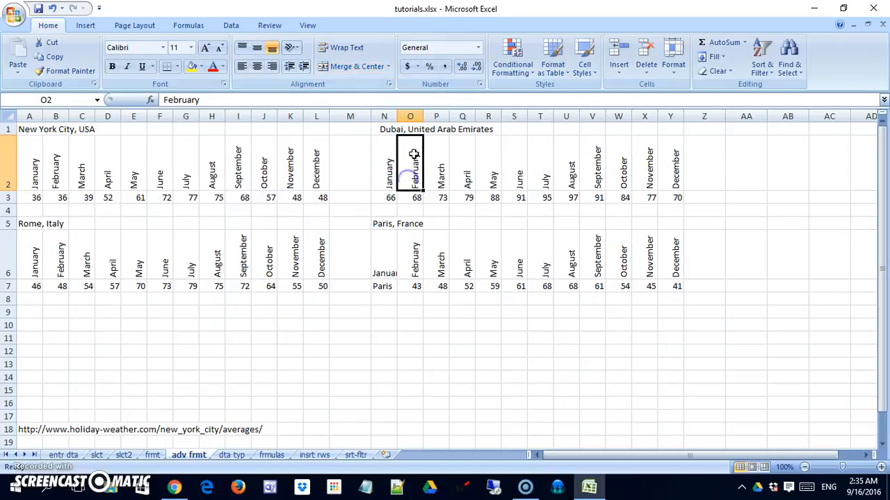
pyautogui.click(482, 130)
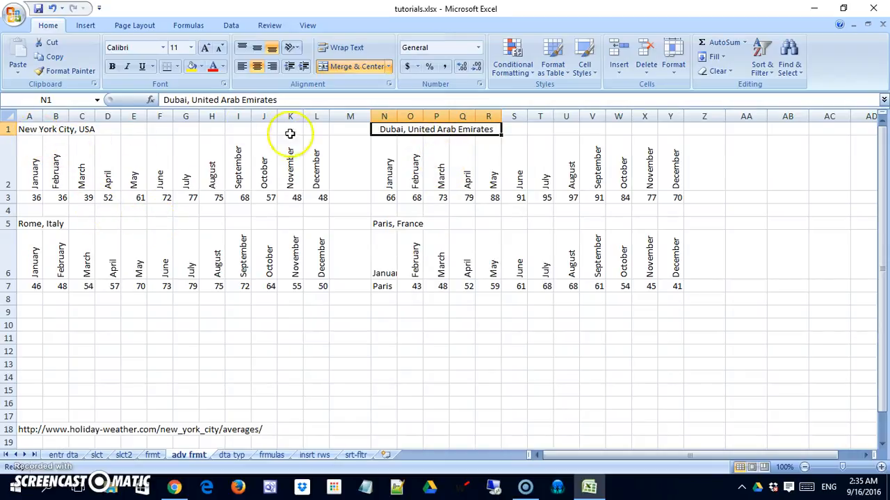
pyautogui.click(194, 67)
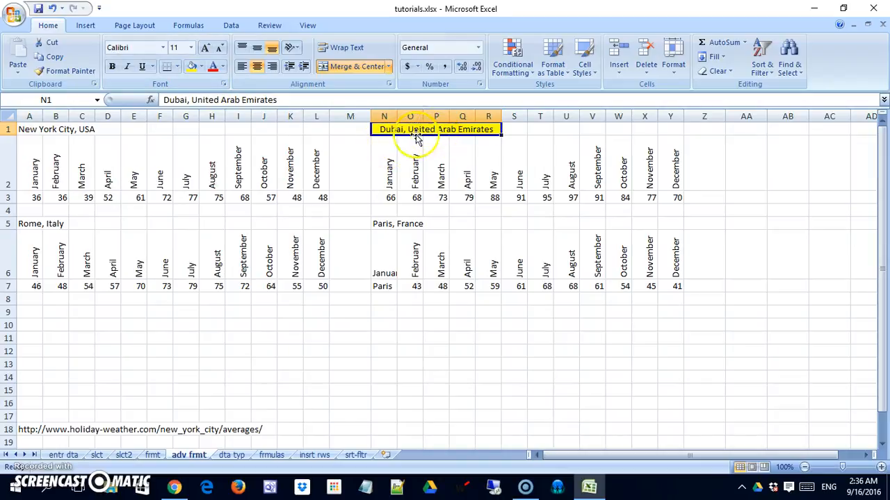
pyautogui.click(33, 129)
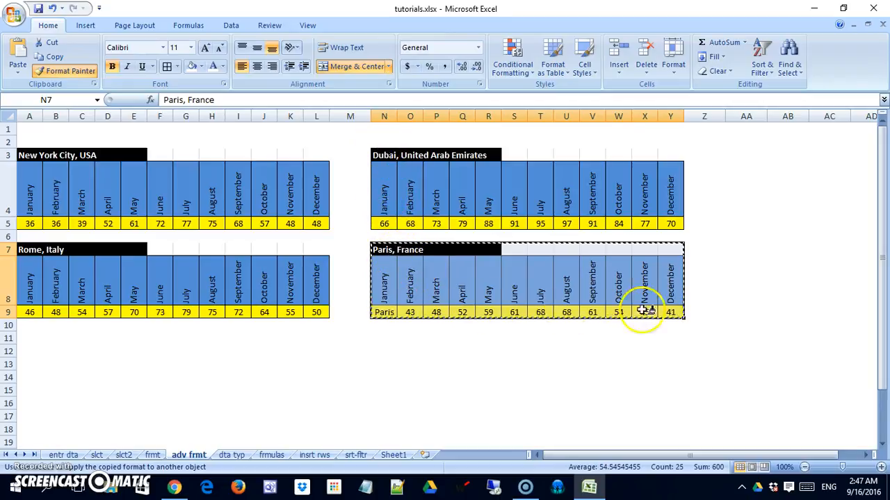
# Step: Apply the city titles' white-on-black formatting to the main title in A1, undoing the stray formatting painted into row 2
pyautogui.click(40, 130)
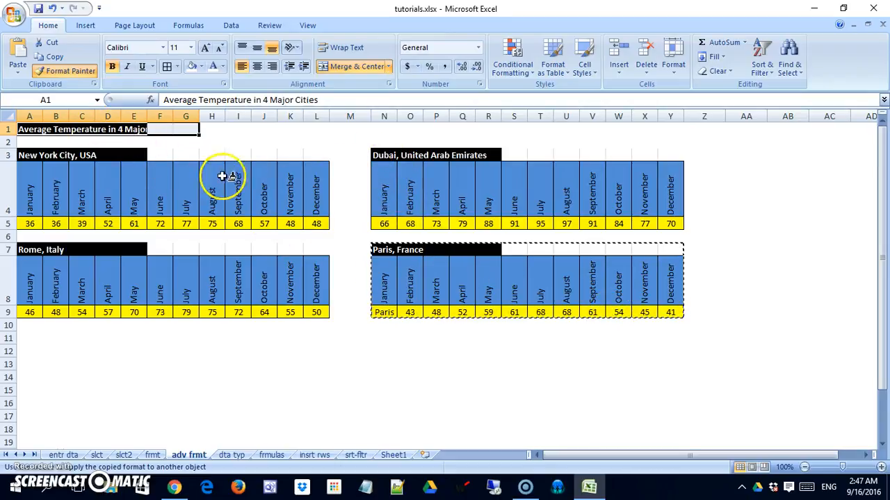
pyautogui.moveTo(126, 132); pyautogui.dragTo(158, 138)
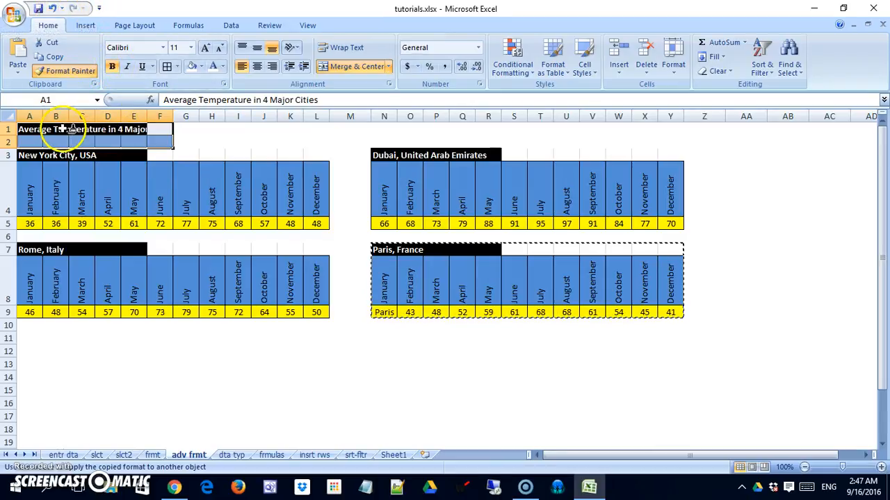
pyautogui.hotkey('ctrl', 'z')
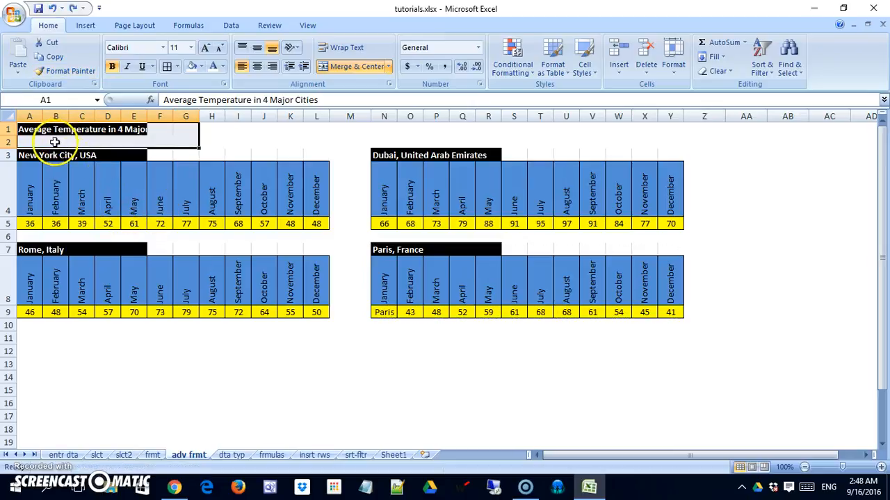
# Step: Merge A1:G1 so the black title block spans the full title text, and left-align it
pyautogui.click(33, 134)
pyautogui.moveTo(130, 129); pyautogui.dragTo(176, 128)
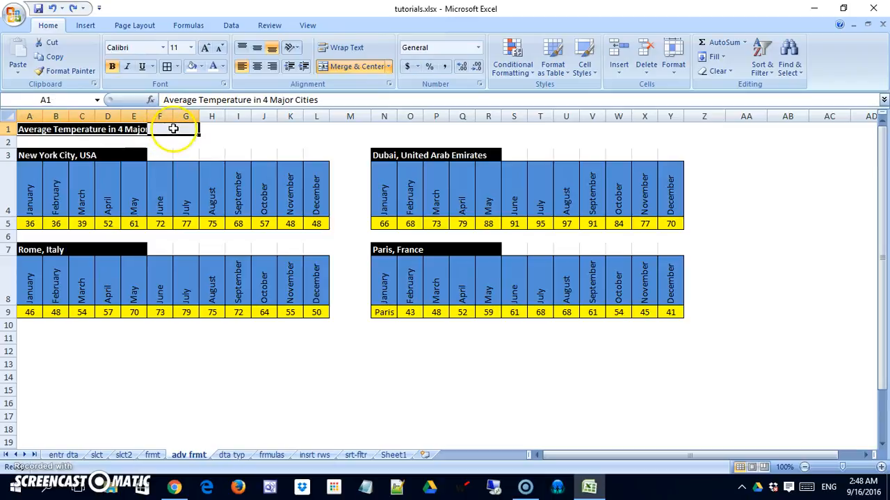
pyautogui.click(327, 66)
pyautogui.click(242, 66)
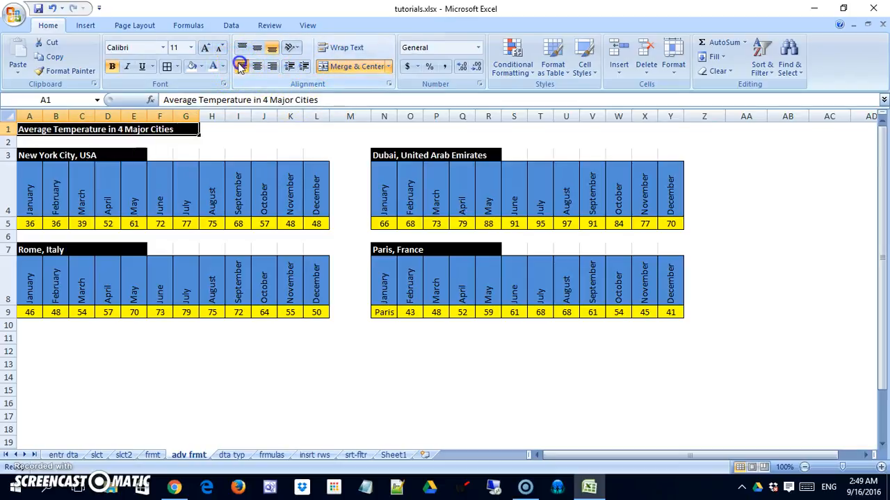
pyautogui.click(223, 363)
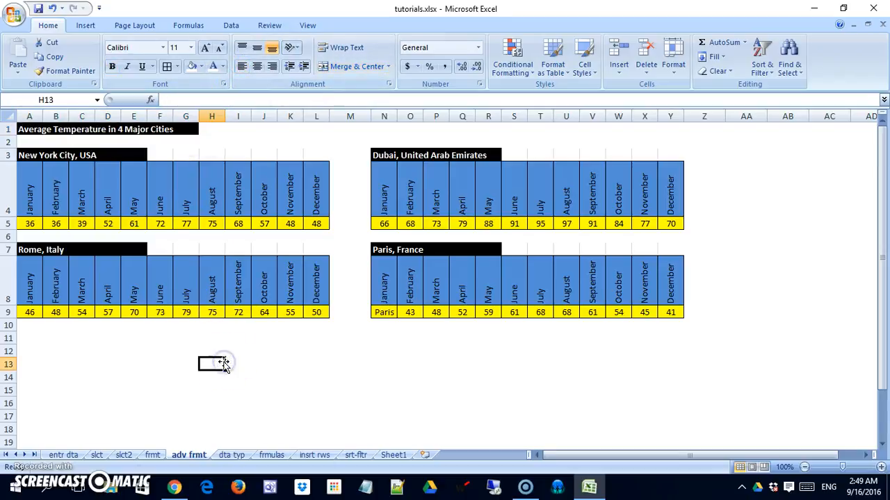
# Step: Increase row 1 to nearly double its height and vertically center the main title in it
pyautogui.moveTo(11, 136); pyautogui.dragTo(10, 144)
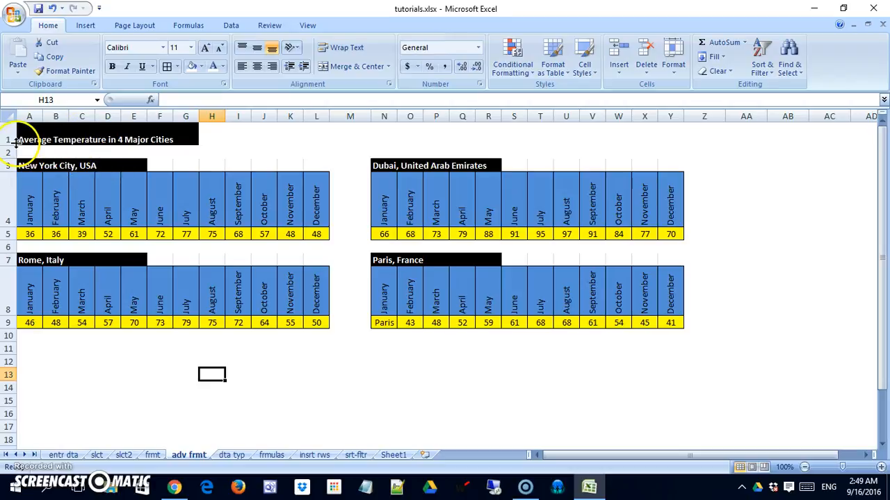
pyautogui.click(9, 146)
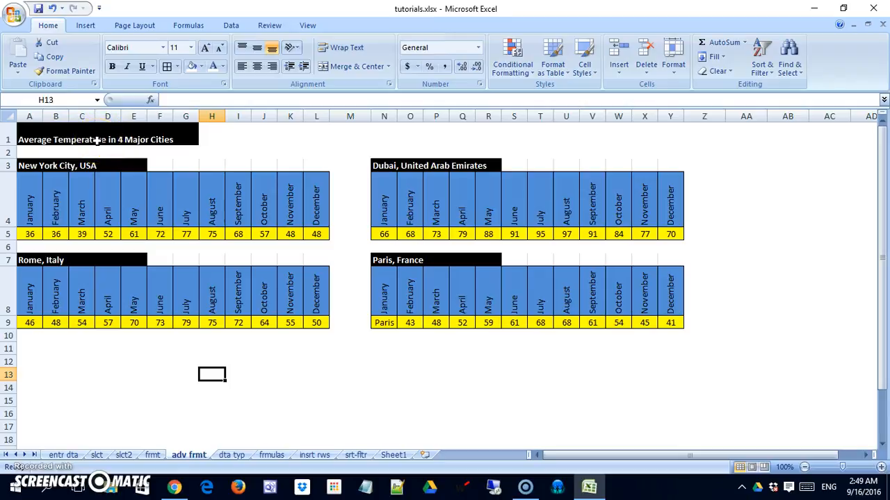
pyautogui.click(60, 132)
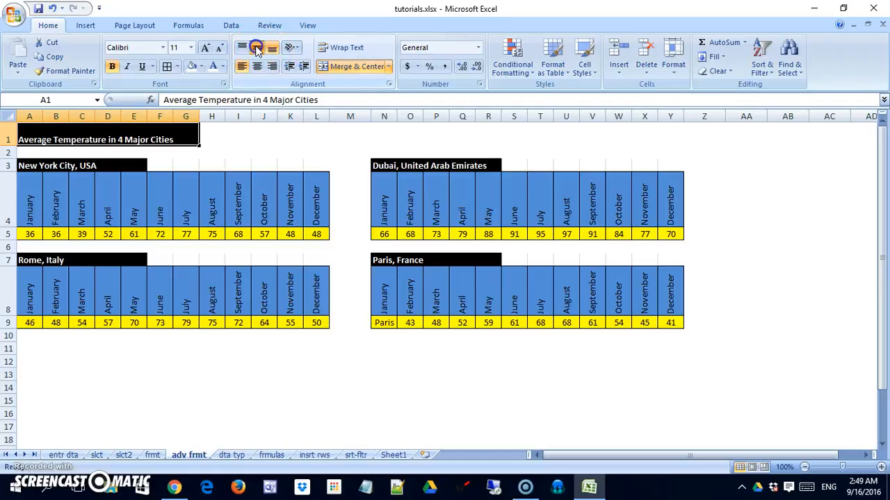
pyautogui.click(256, 47)
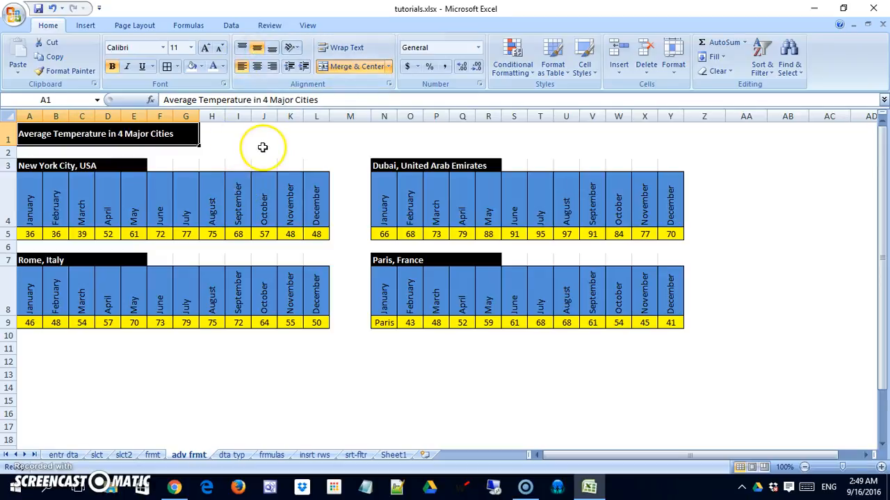
pyautogui.click(263, 150)
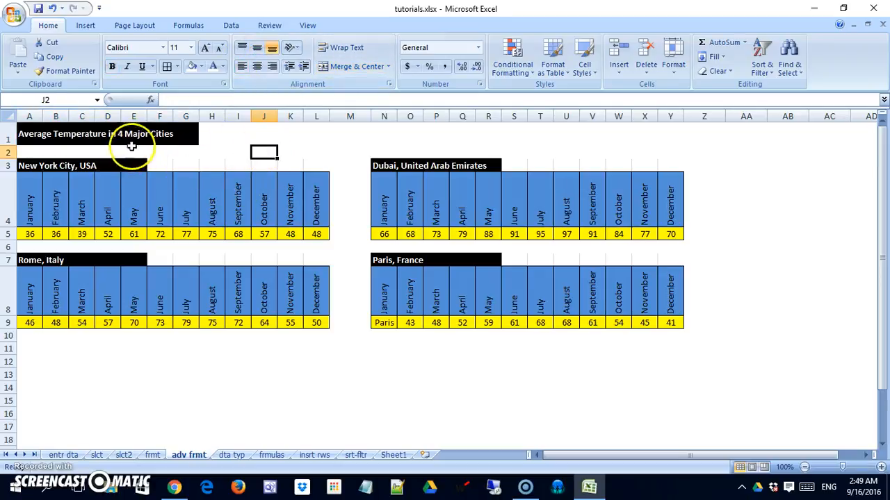
pyautogui.rightClick(270, 154)
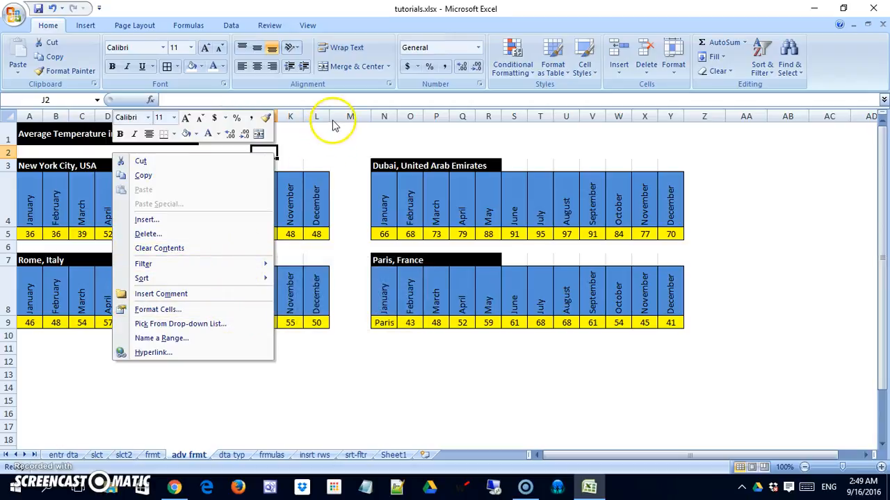
pyautogui.click(329, 140)
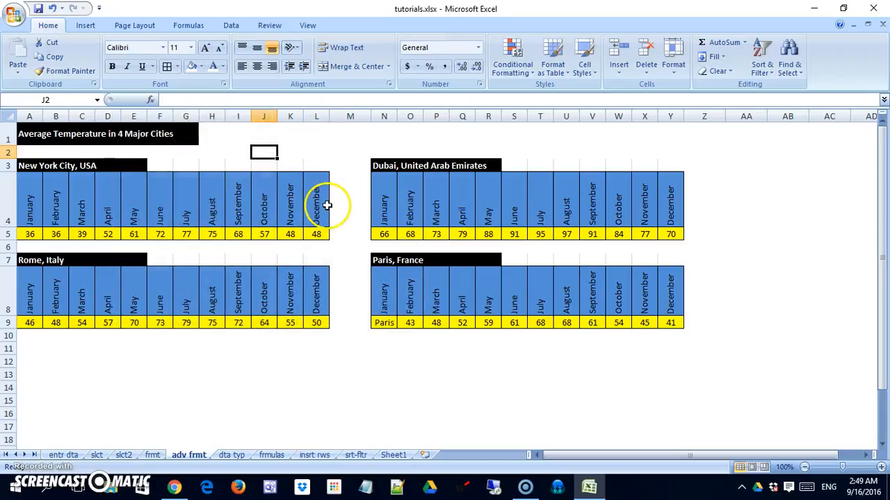